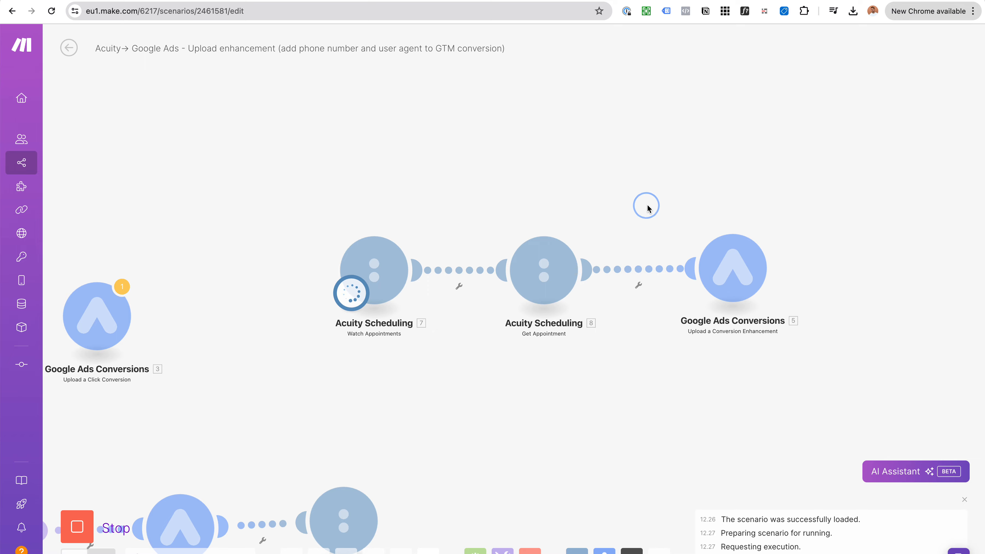
Step: Leave the Make run waiting for data and switch to the Squarespace Additional Info editor tab
scroll(593, 250, up, 1)
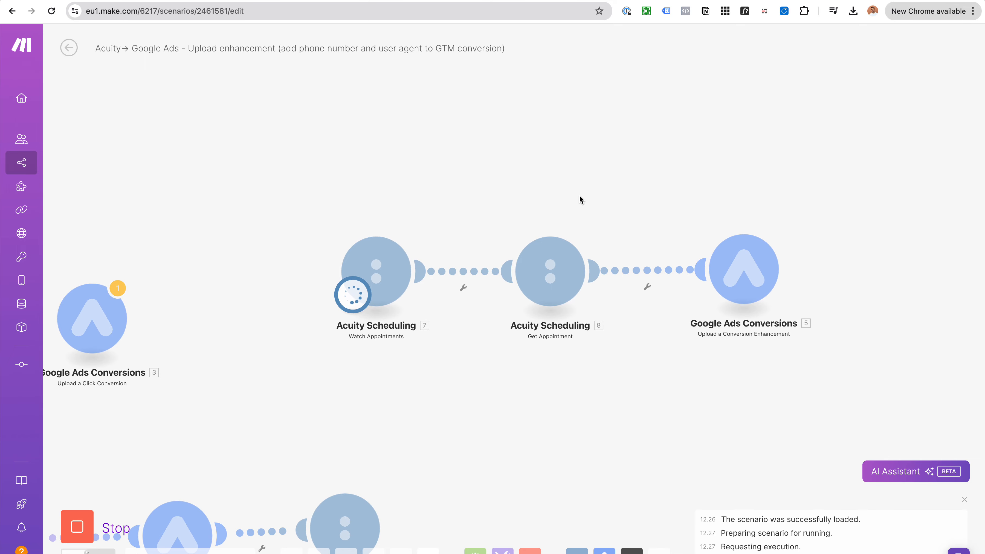
click(123, 0)
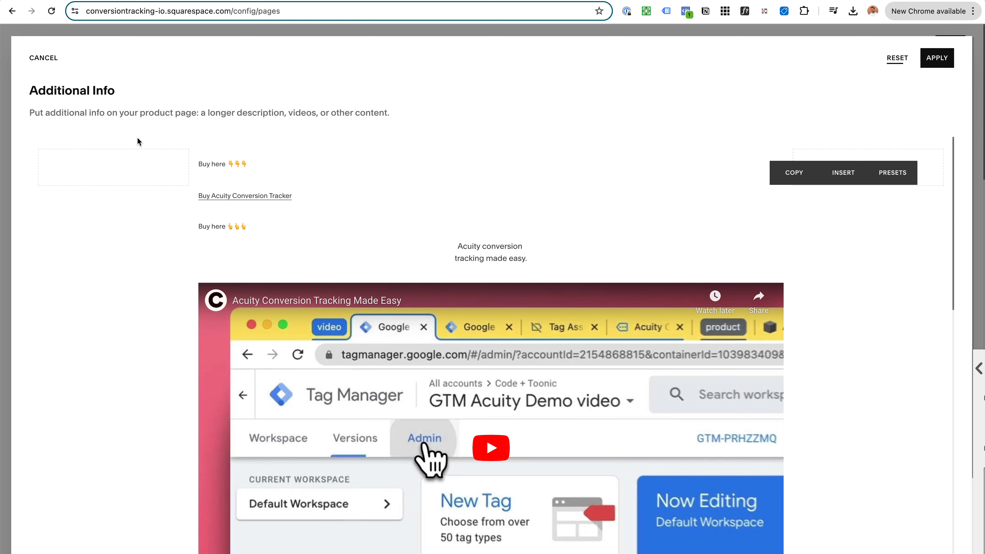
Step: Close the Additional Info and product editors, preview the Acuity Conversion Tracker page, and return to Make
click(43, 58)
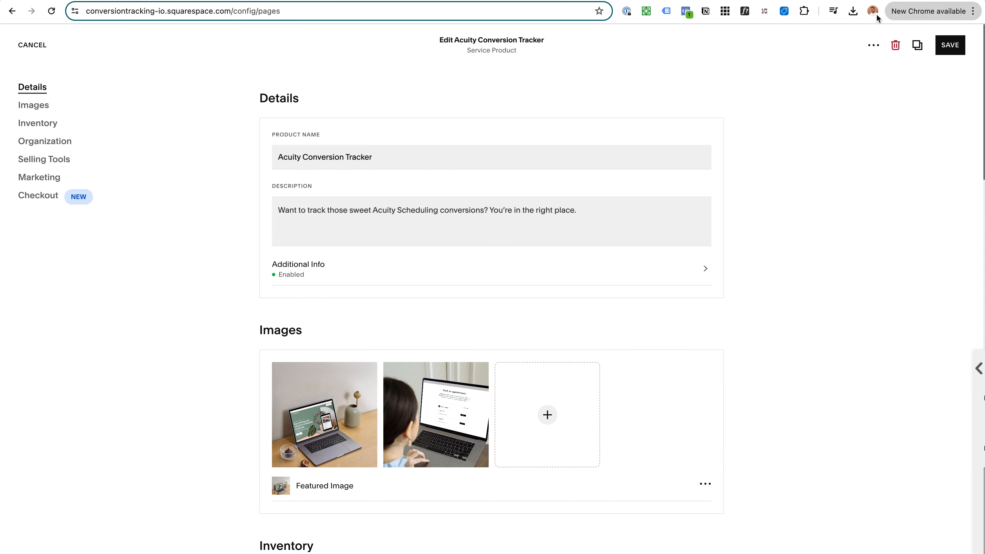
click(33, 45)
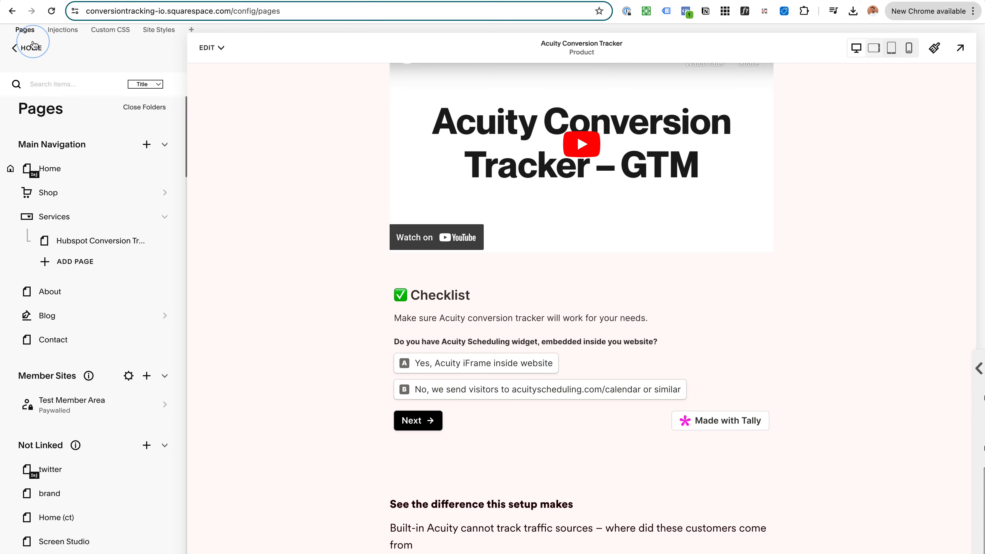
scroll(648, 192, down, 10)
scroll(648, 189, up, 15)
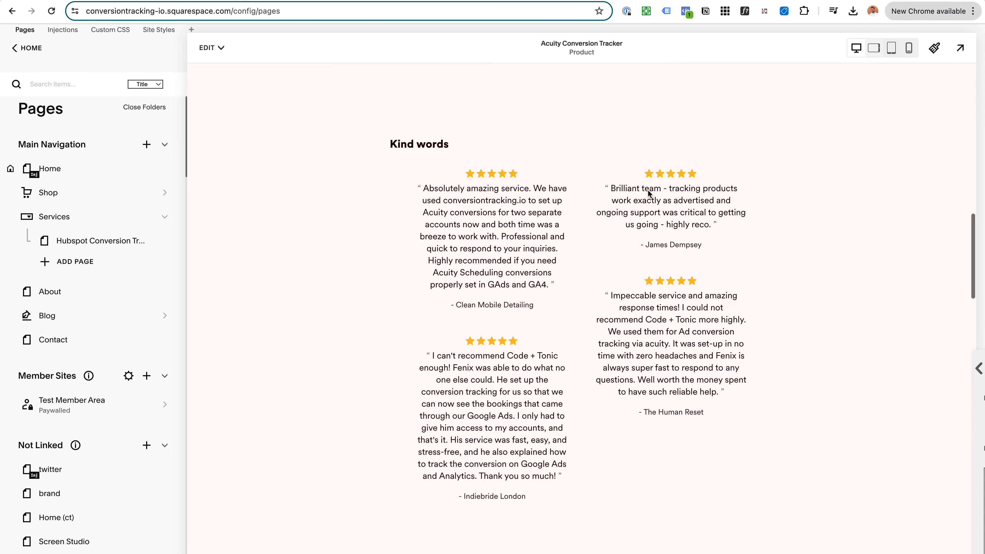
scroll(705, 279, down, 2)
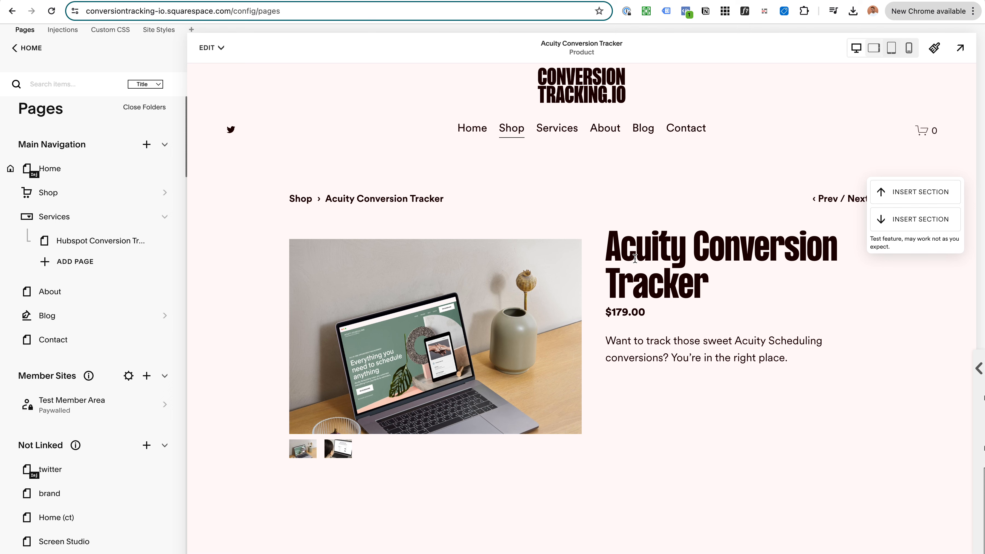
scroll(631, 254, down, 1)
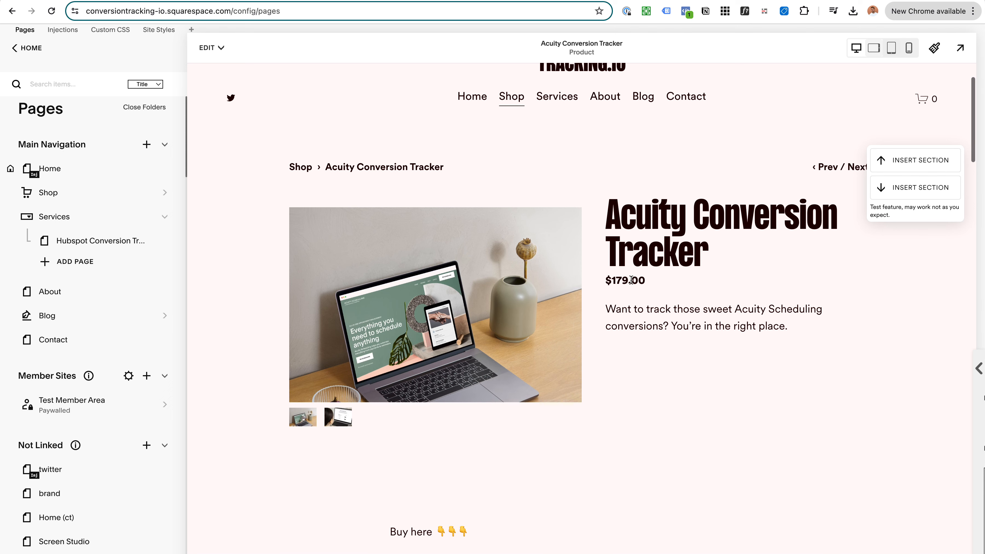
scroll(631, 254, up, 1)
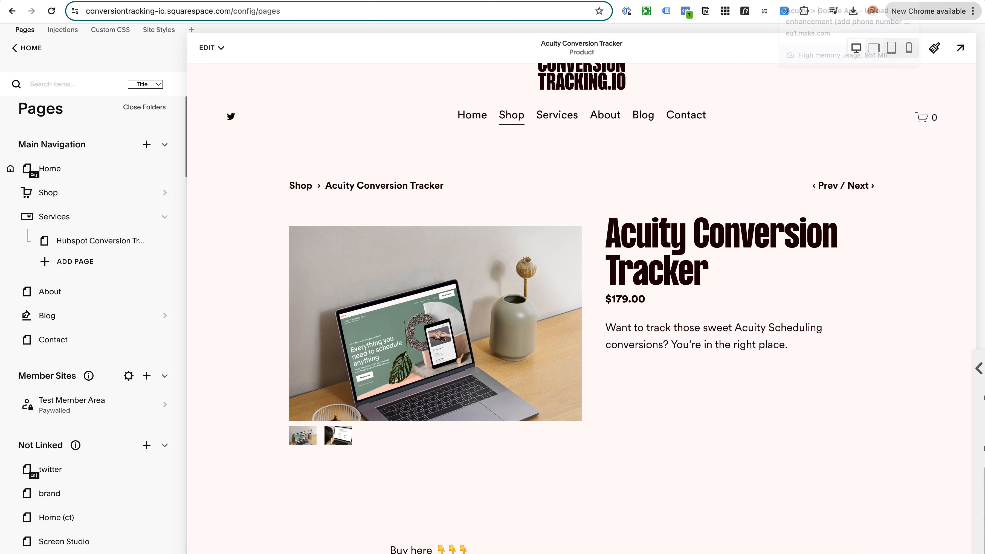
click(800, 1)
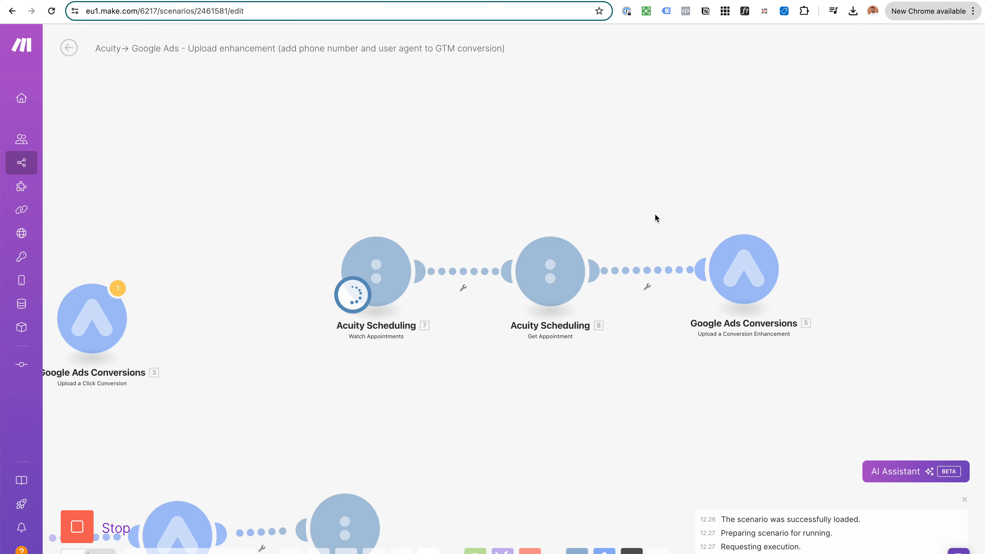
Step: Stop the running Make scenario
click(652, 189)
drag(651, 192, 647, 188)
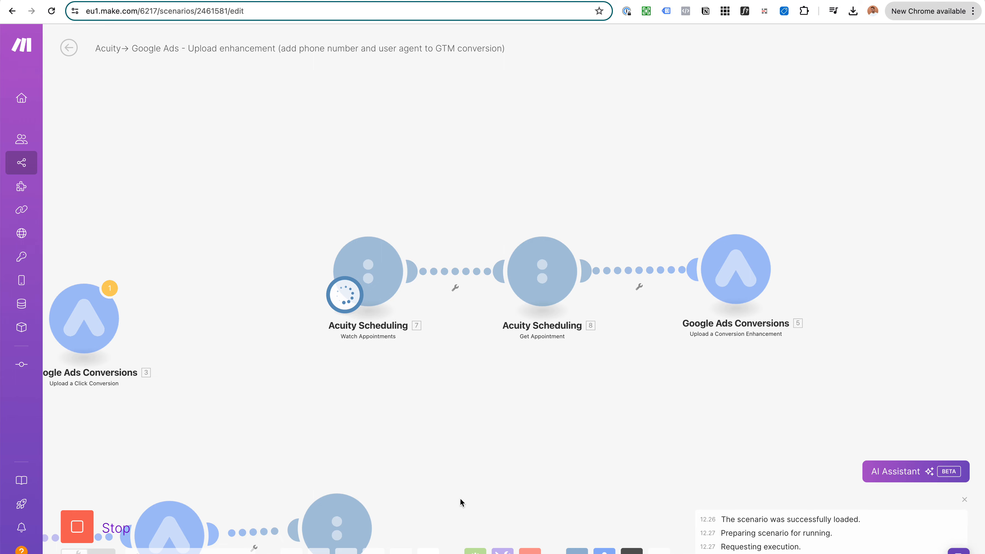
click(76, 530)
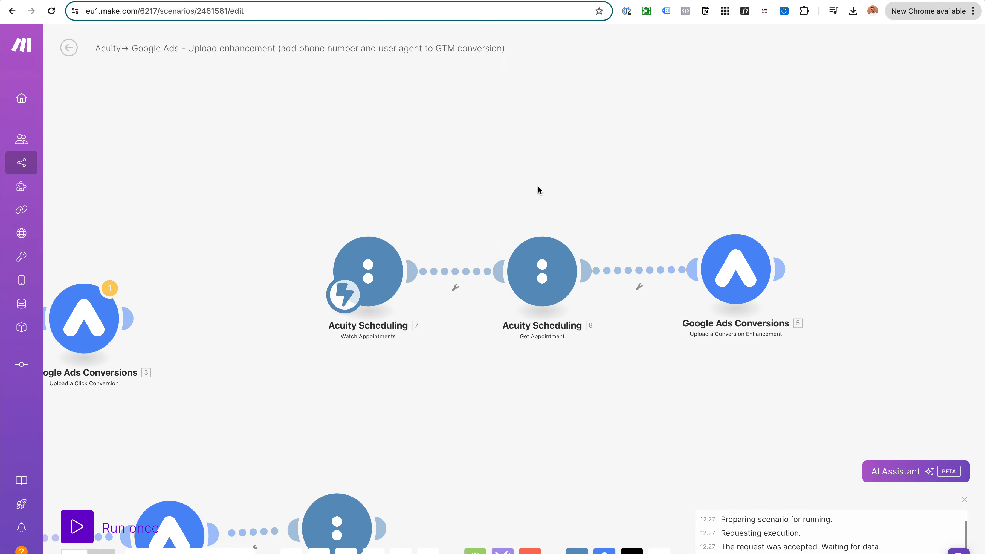
Step: Inspect the Watch Appointments module's webhook settings, then close them
scroll(554, 245, up, 1)
drag(547, 213, 557, 189)
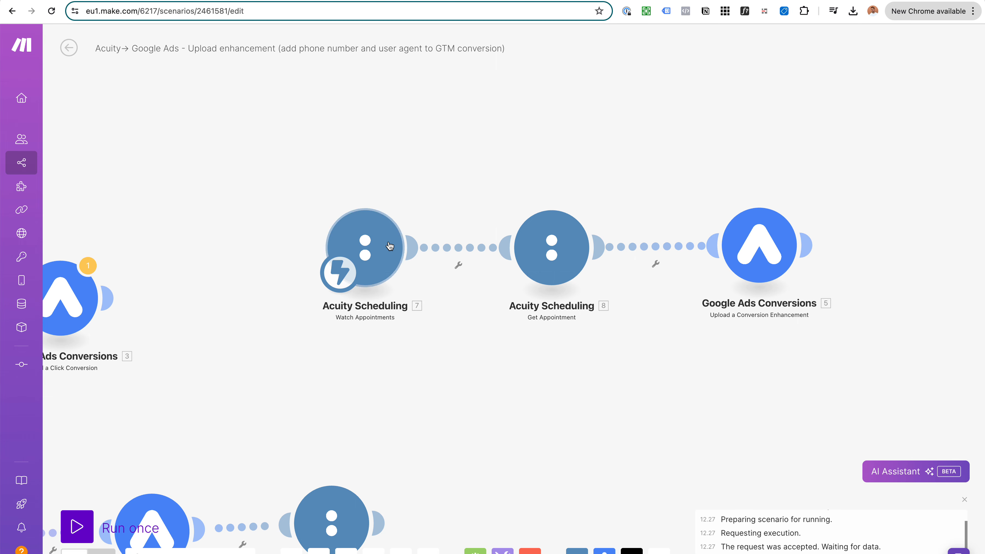
click(381, 252)
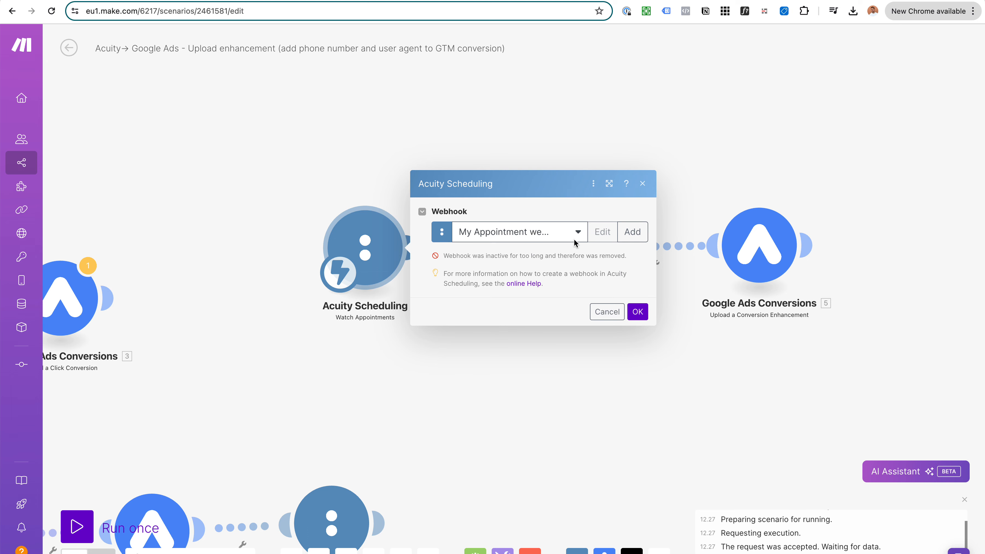
click(683, 116)
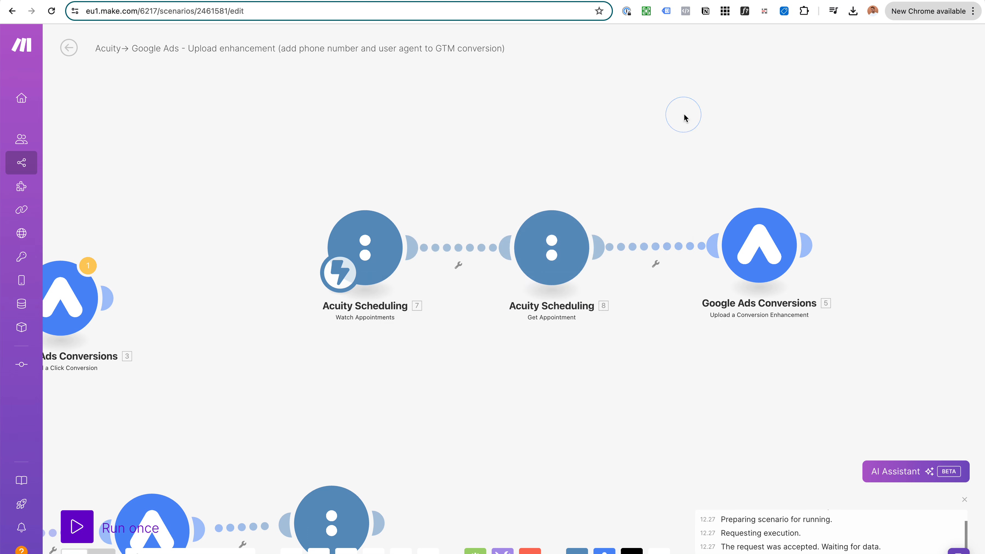
scroll(561, 196, down, 1)
drag(560, 193, 566, 192)
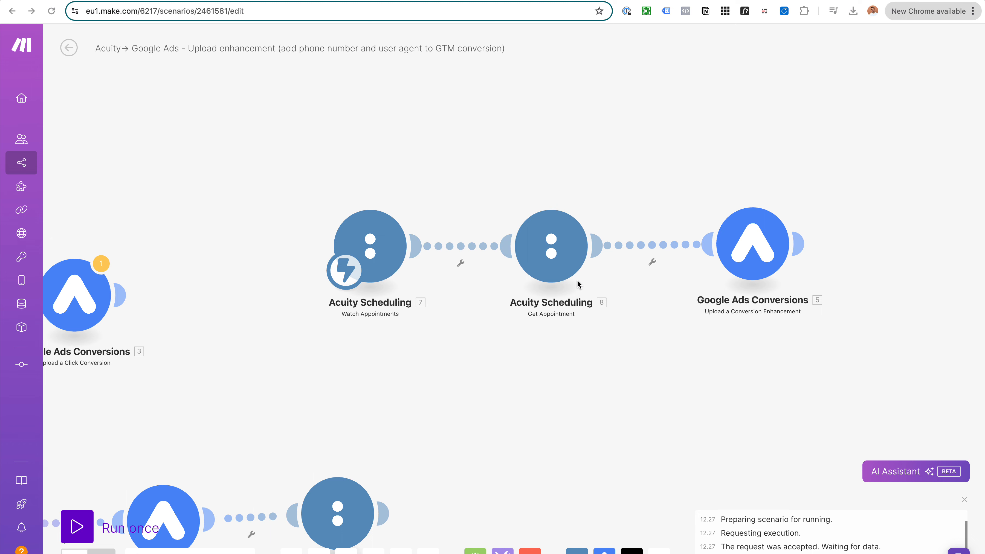
Step: Bring the booking confirmation window forward and switch to the Tag Assistant debug view
key(super+Tab)
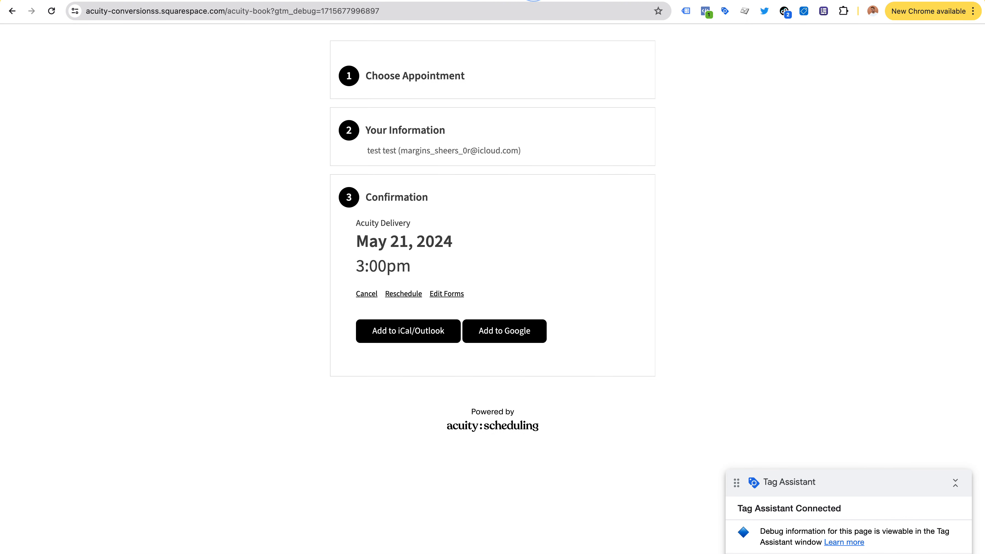
scroll(495, 183, up, 1)
click(460, 1)
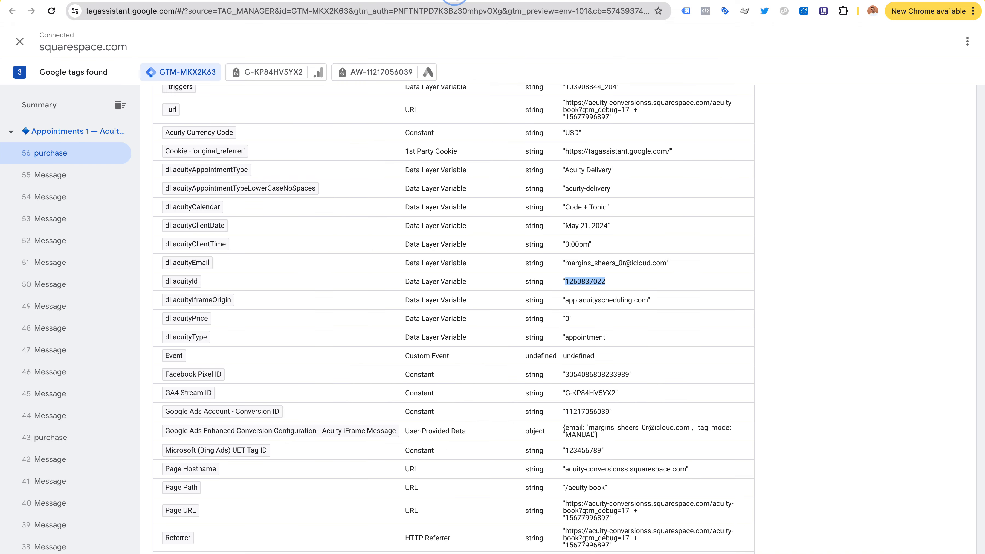
Step: Select the purchase event's acuityEmail data layer value, then return to the booking confirmation page
drag(566, 263, 663, 267)
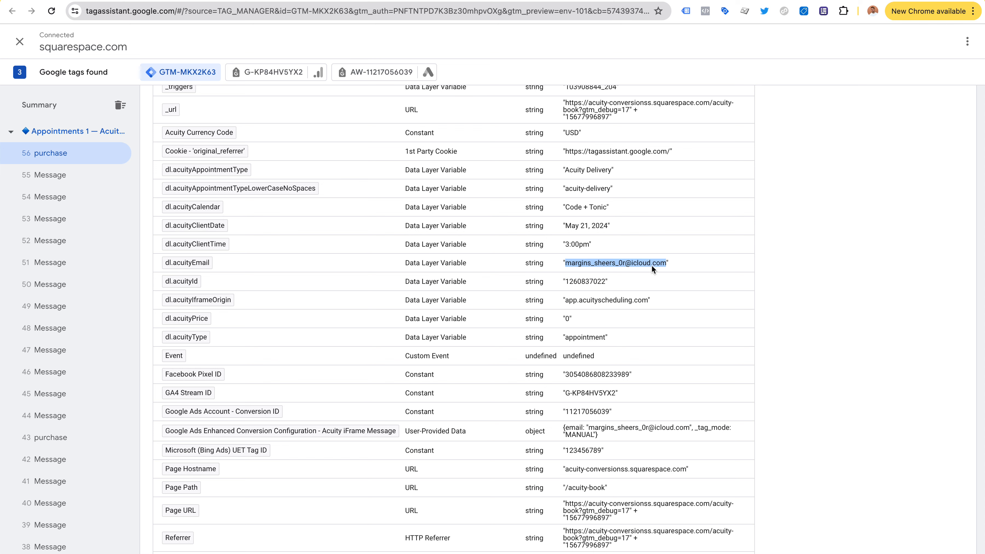
click(665, 264)
drag(610, 264, 567, 264)
click(586, 269)
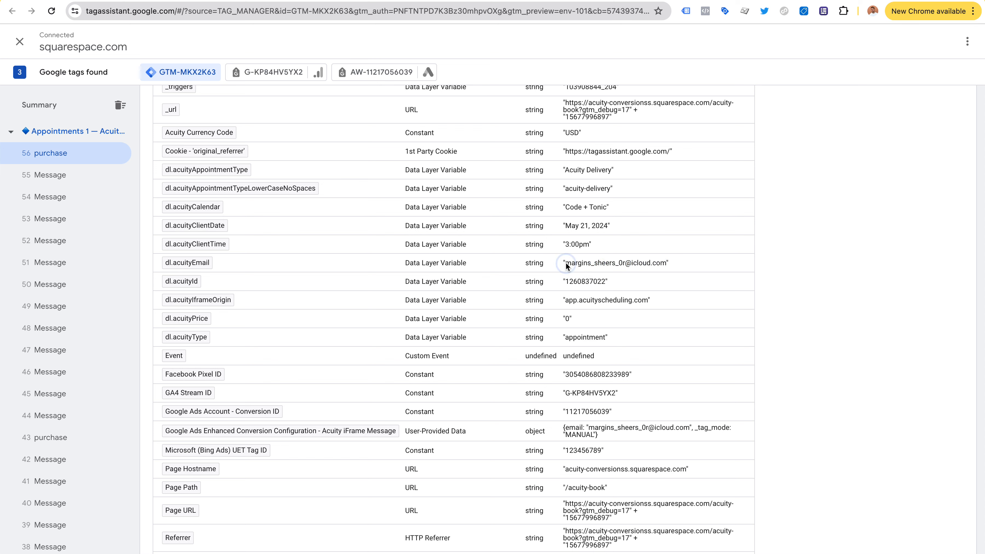
drag(567, 263, 665, 266)
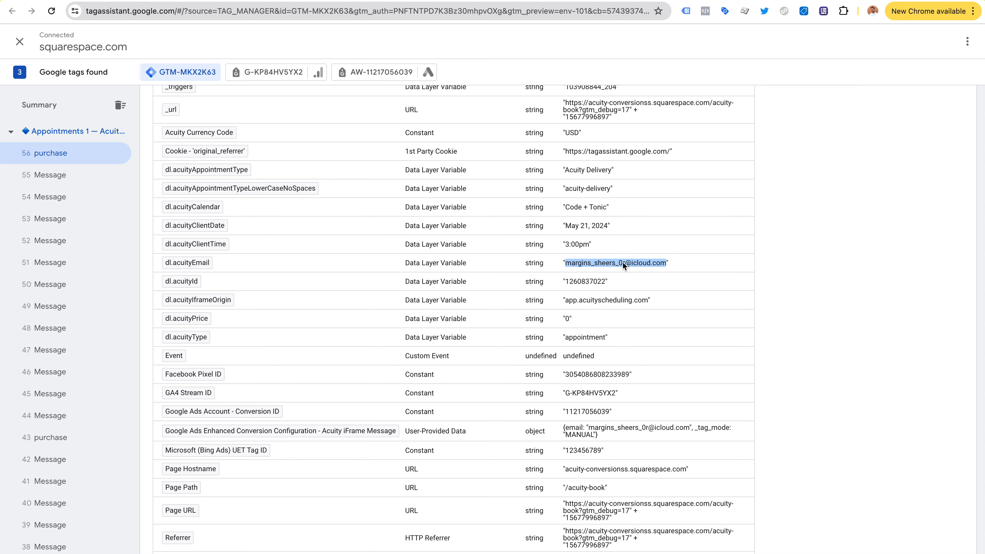
click(567, 265)
drag(567, 265, 665, 268)
scroll(424, 266, up, 1)
click(543, 1)
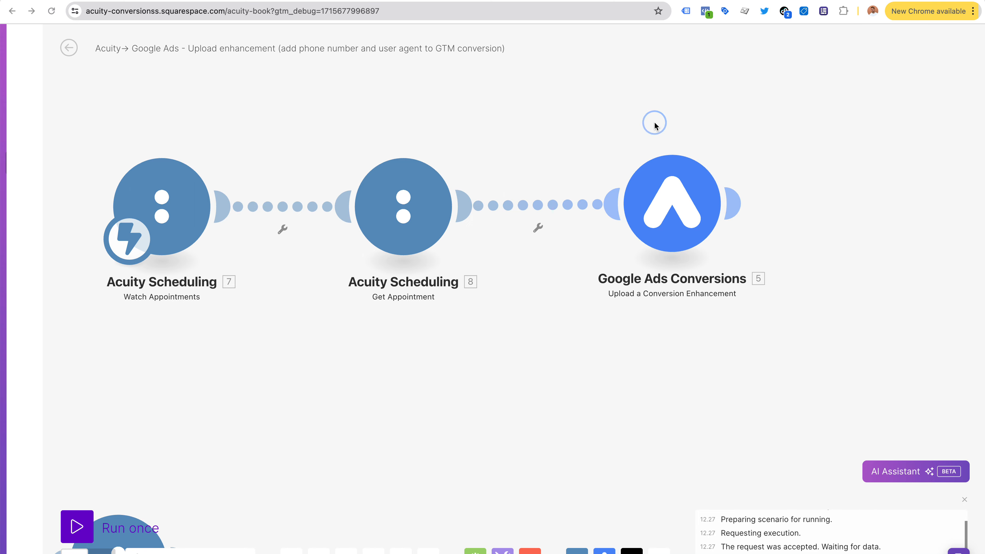
Step: Run the Make scenario once so it waits for data
drag(654, 126, 702, 126)
scroll(454, 78, down, 1)
drag(455, 78, 497, 79)
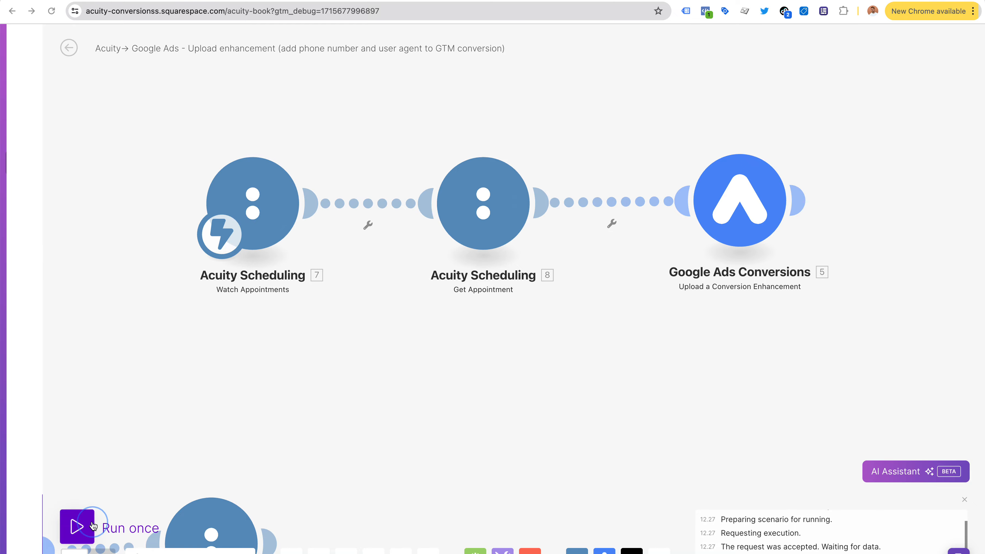
click(112, 521)
Step: Confirm cancelling the May 21, 3:00pm test appointment on the booking page
drag(703, 104, 517, 136)
scroll(516, 155, up, 2)
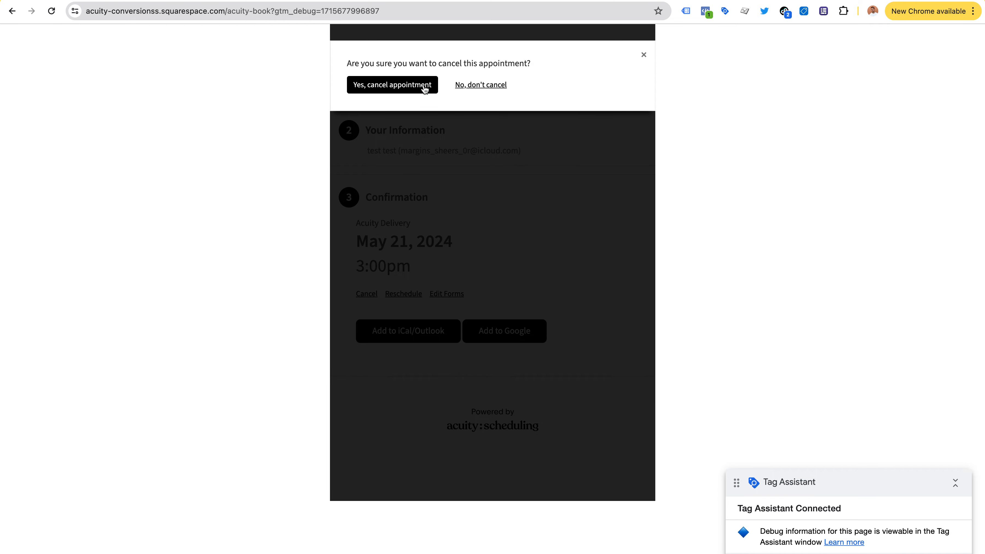
click(423, 85)
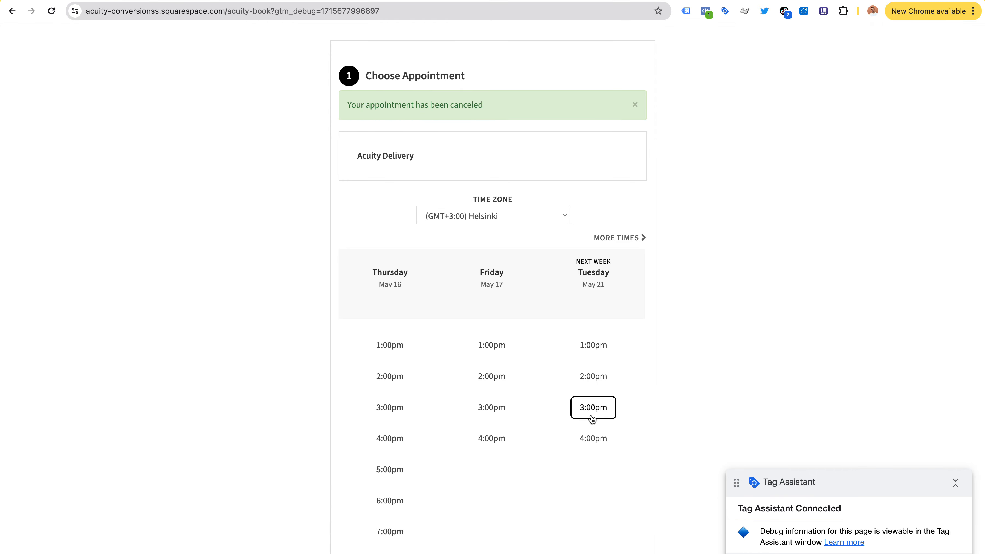
Step: Choose the Tuesday May 21 3:00pm slot and enter 'test' as first and last name
click(591, 415)
click(602, 431)
click(435, 289)
text(test)
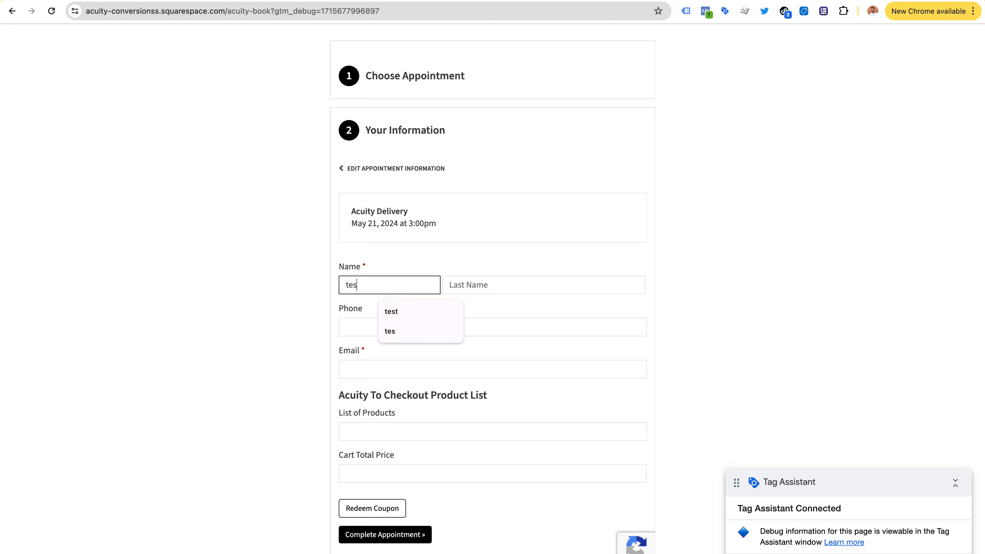
click(487, 285)
text(test)
Step: Fill in a test phone number and the test email address on the booking form
click(435, 324)
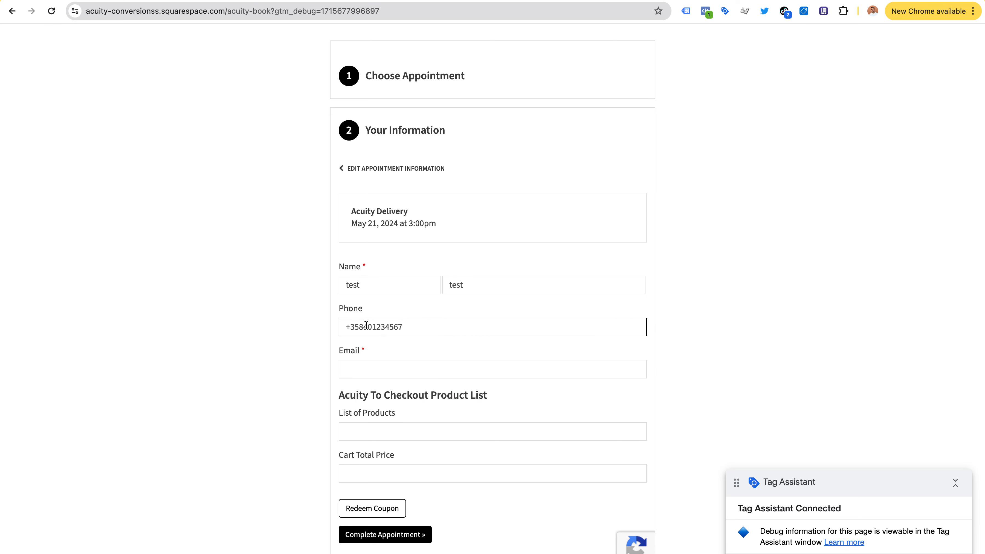
drag(371, 327, 409, 327)
click(402, 372)
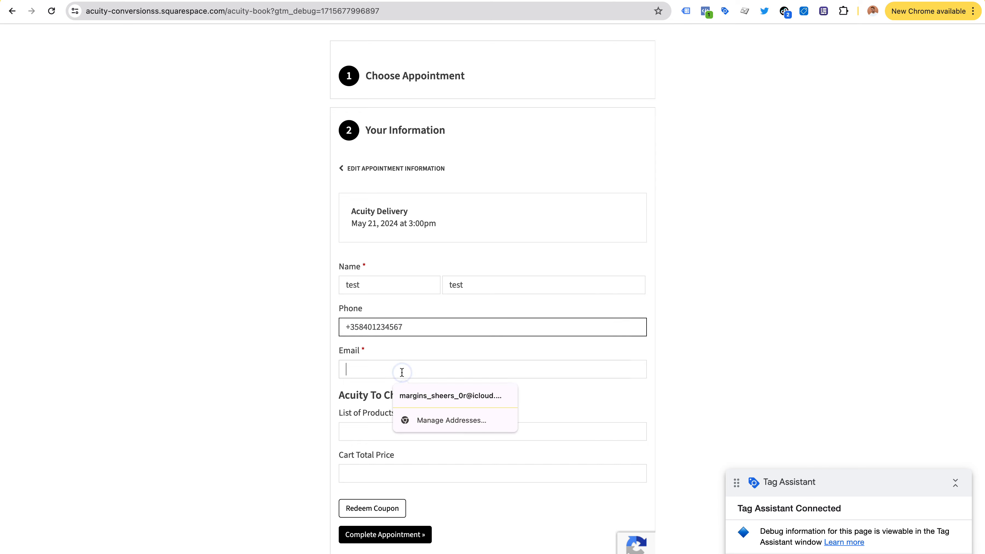
key(Tab)
Step: Clear earlier Tag Assistant messages and submit the appointment with Complete Appointment
scroll(428, 343, down, 3)
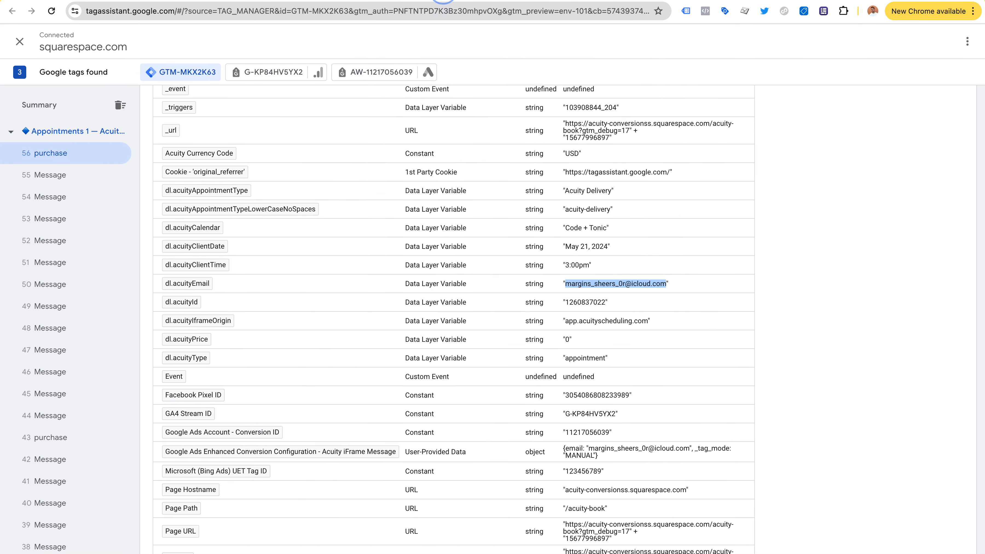
click(129, 129)
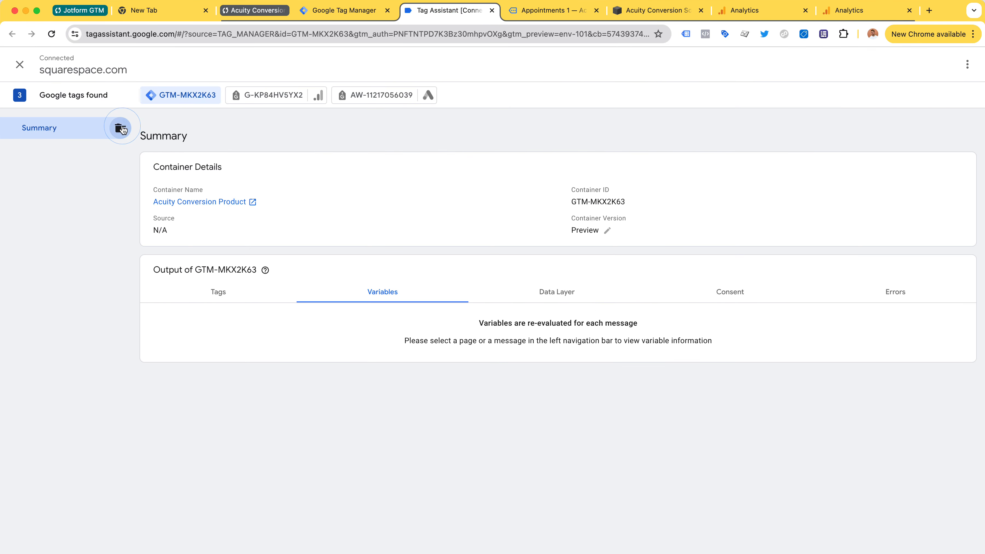
click(564, 11)
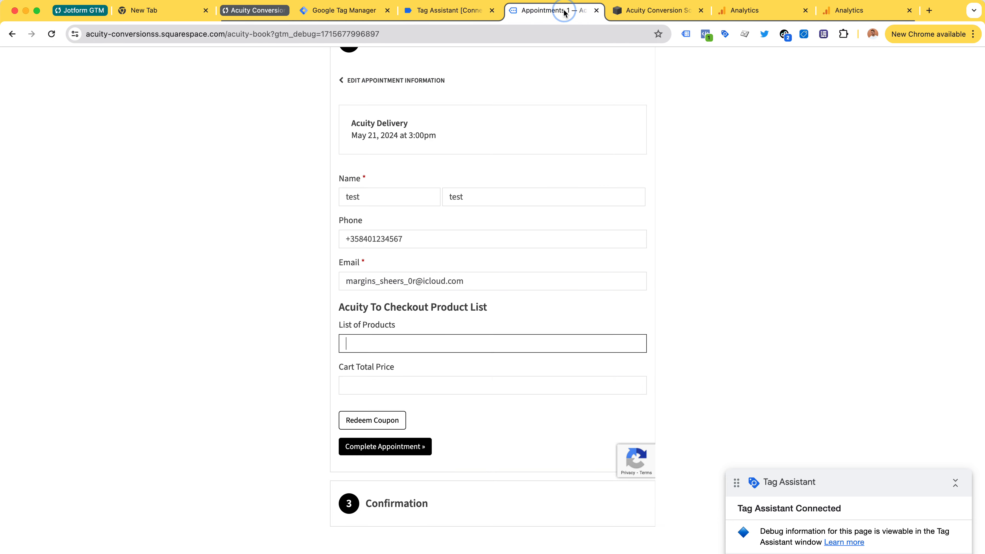
click(392, 447)
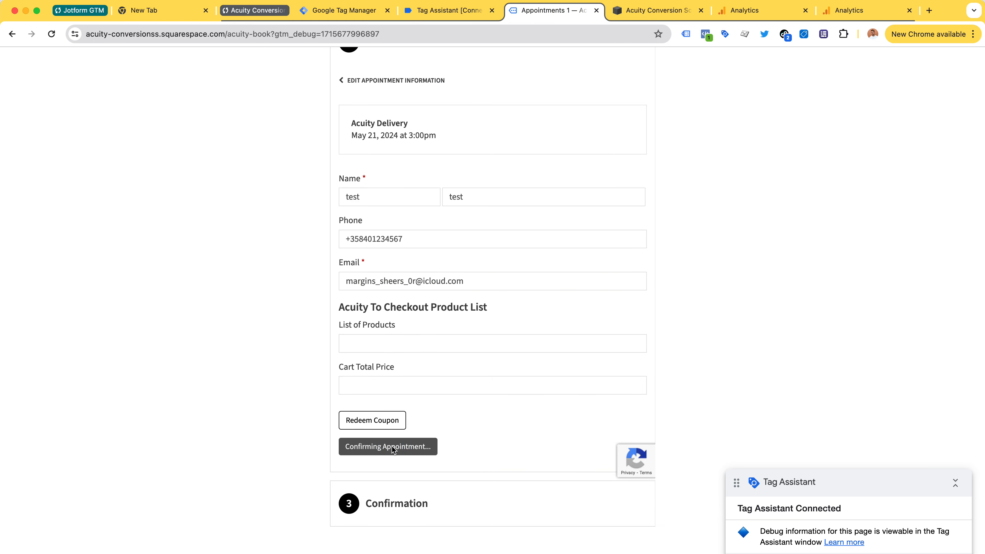
Step: Review the new purchase event's seven fired tags and its variables in Tag Assistant, then switch to Make
click(439, 12)
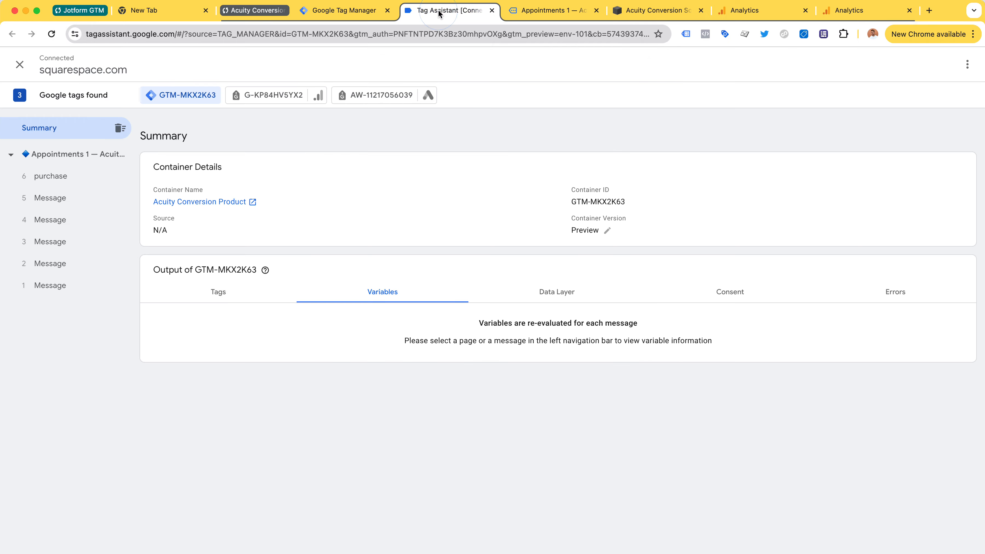
click(49, 176)
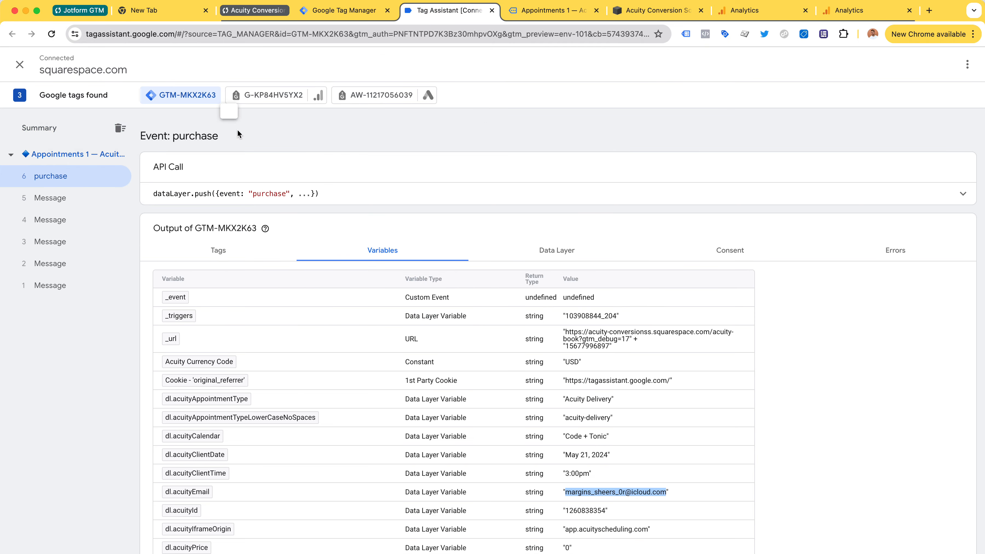
click(218, 250)
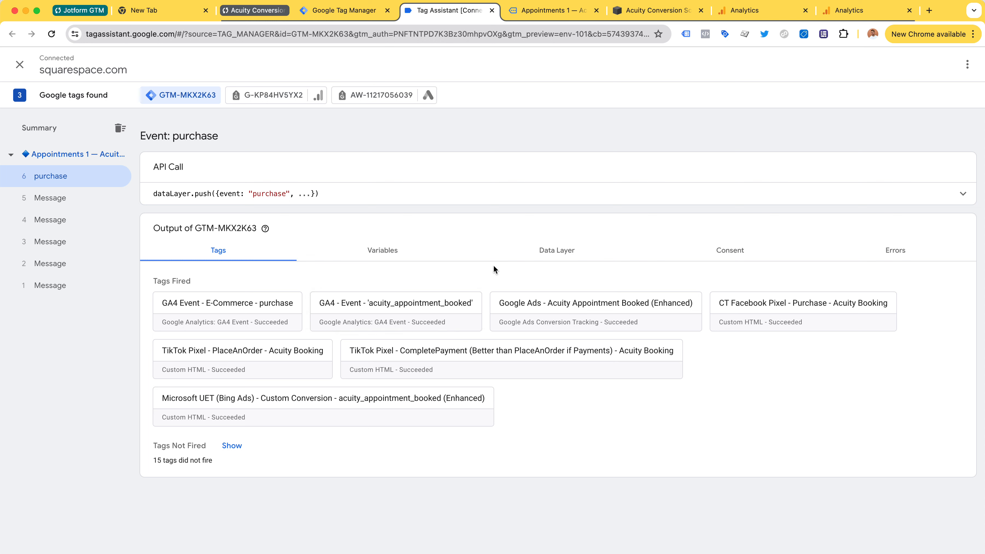
click(424, 251)
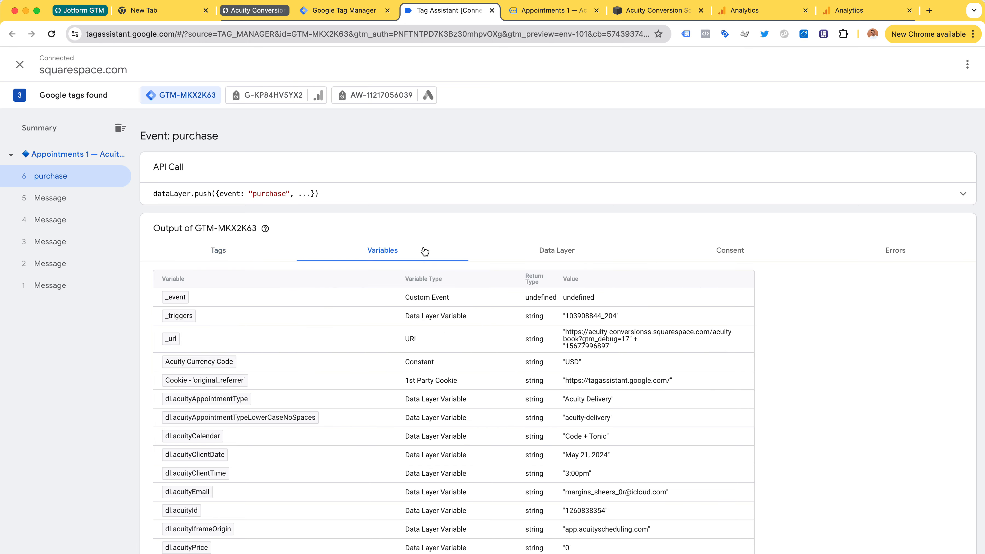
scroll(466, 398, down, 6)
scroll(466, 398, up, 6)
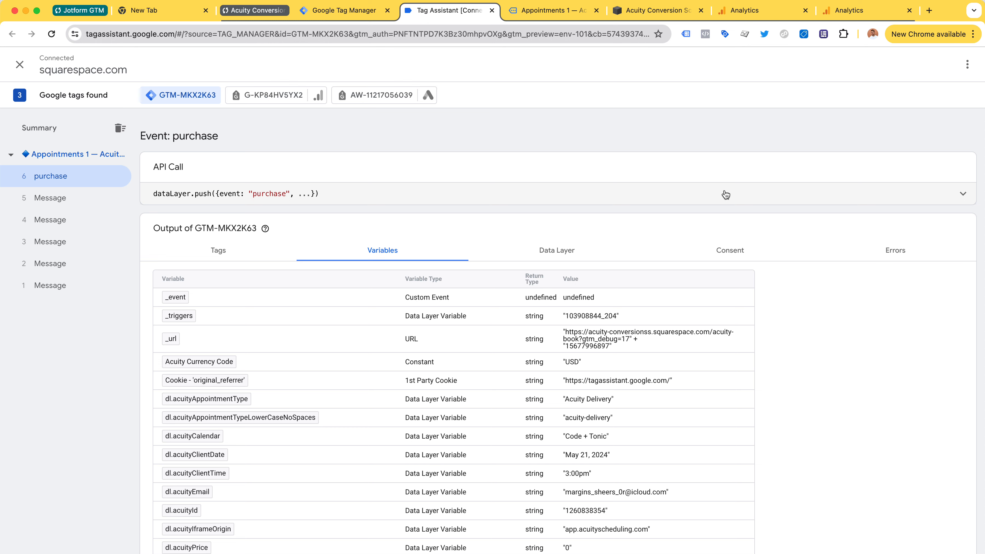
key(super+Tab)
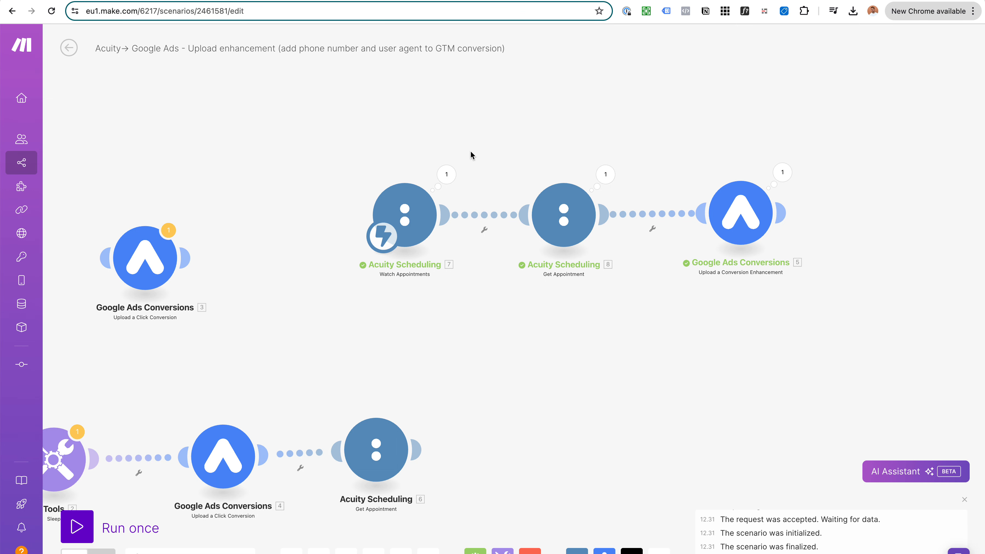
Step: Pan the Make canvas to check the scenario's modules
drag(564, 92, 573, 108)
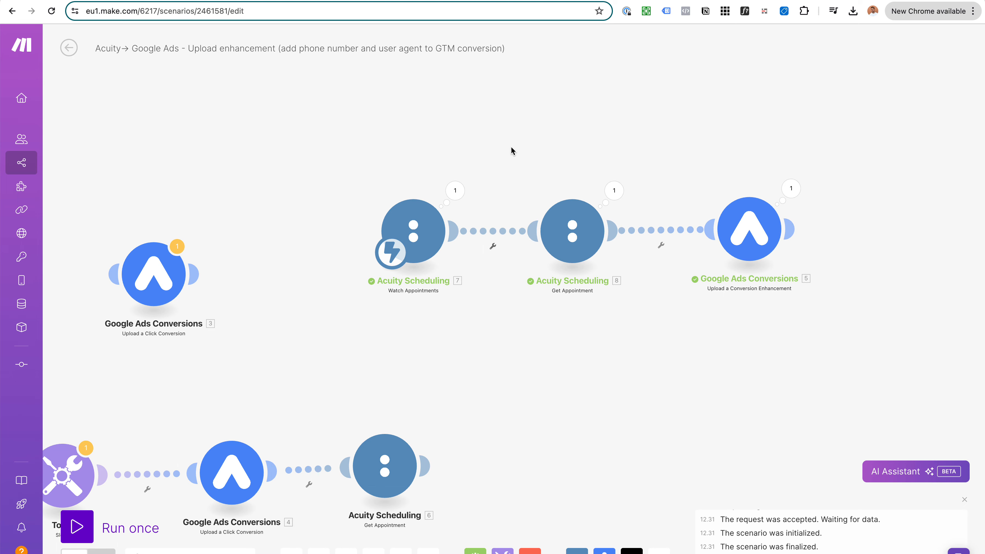
drag(607, 171, 629, 171)
scroll(622, 227, up, 1)
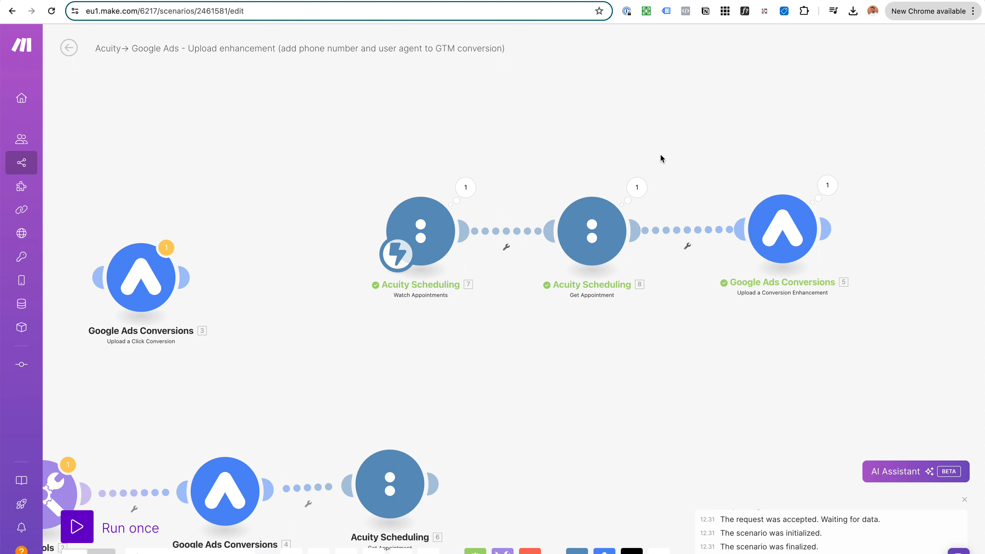
Step: Start cancelling the test appointment on the booking confirmation page, then return to Tag Assistant
click(526, 12)
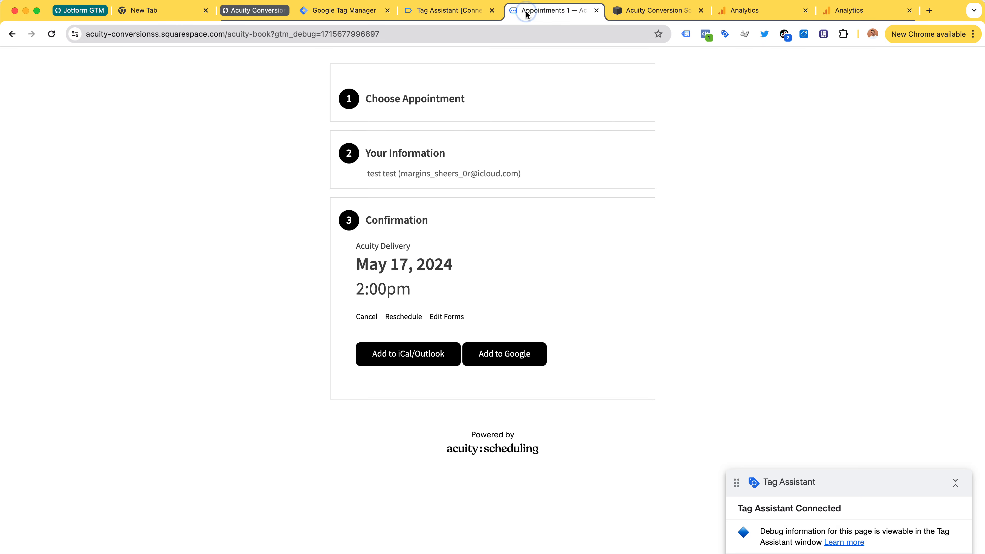
scroll(447, 196, up, 5)
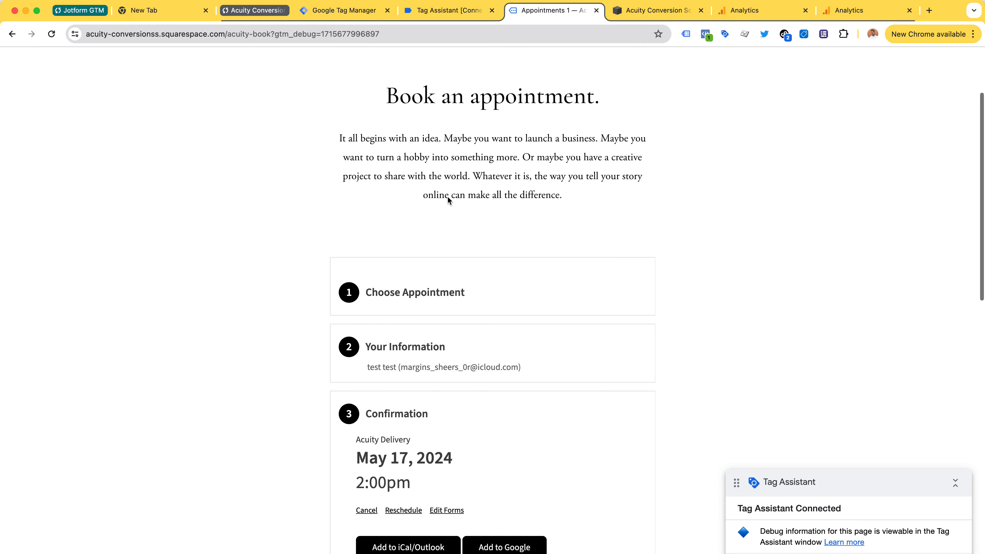
scroll(447, 197, down, 3)
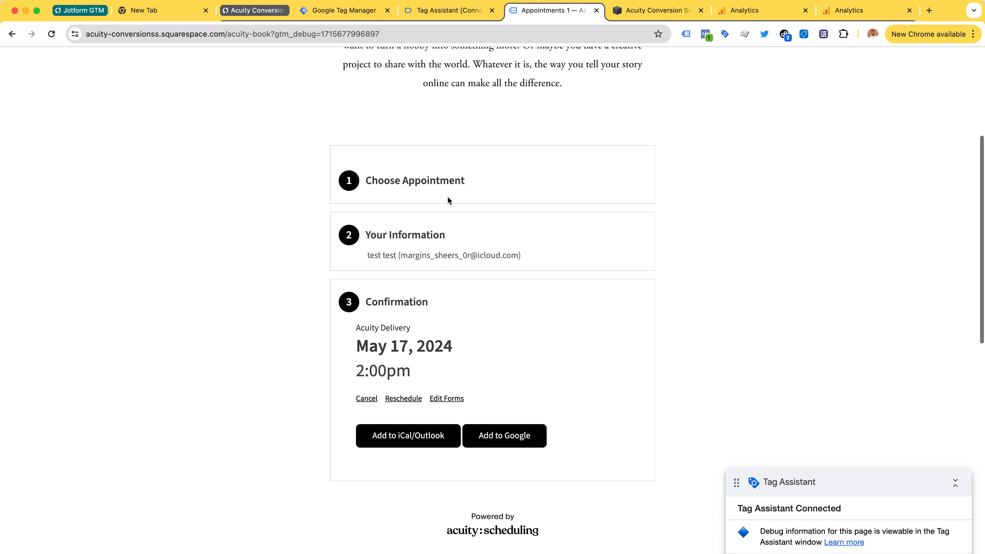
click(374, 398)
click(457, 11)
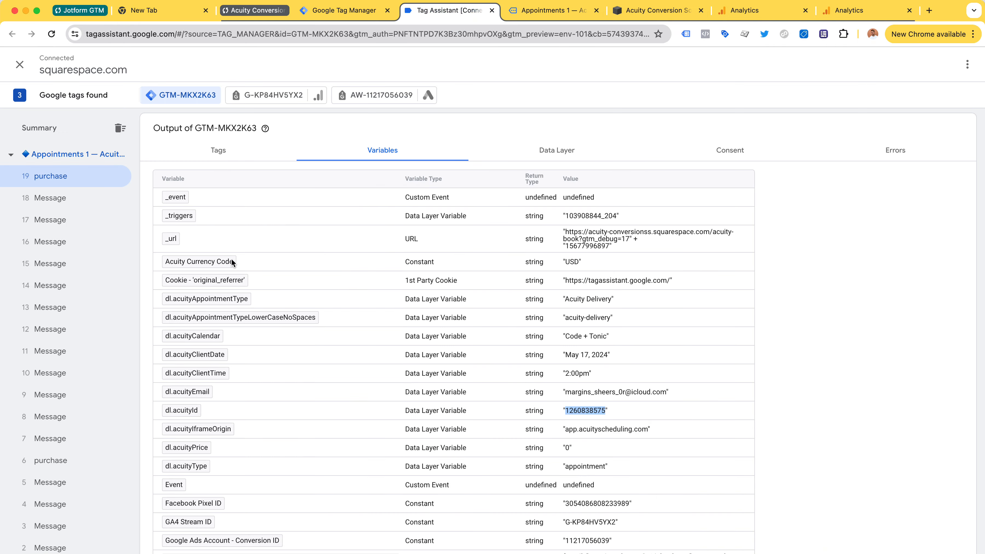
Step: Open the full property list of the Google Ads Acuity Appointment Booked (Enhanced) tag
click(217, 145)
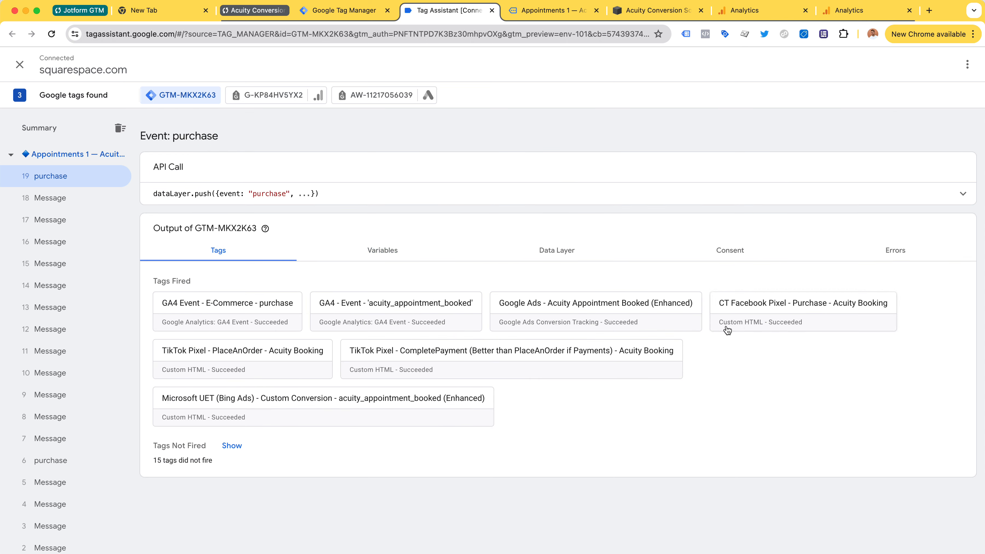
click(644, 308)
click(562, 281)
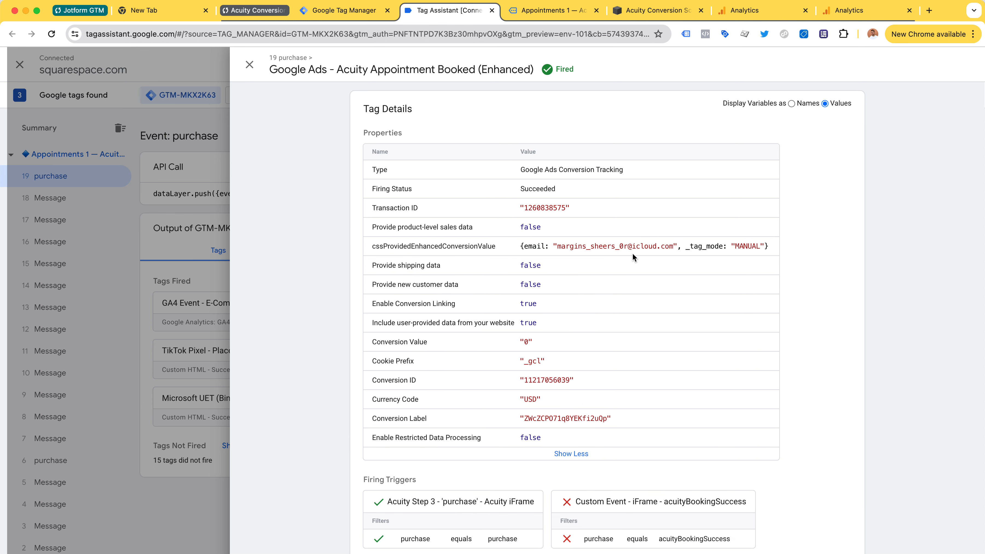
Step: Highlight the email value sent to Google Ads, then switch to Make
drag(558, 246, 675, 246)
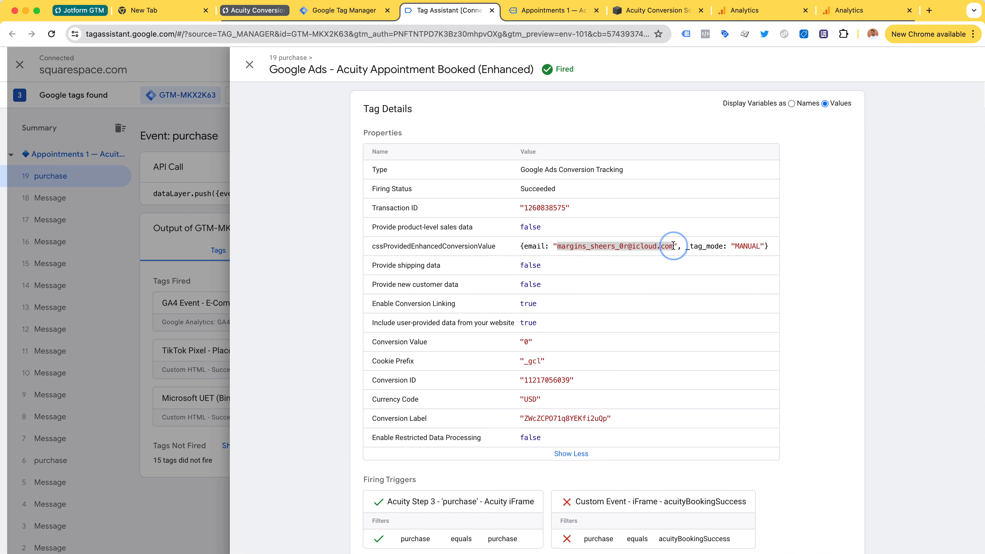
click(563, 244)
drag(563, 243, 673, 246)
click(559, 248)
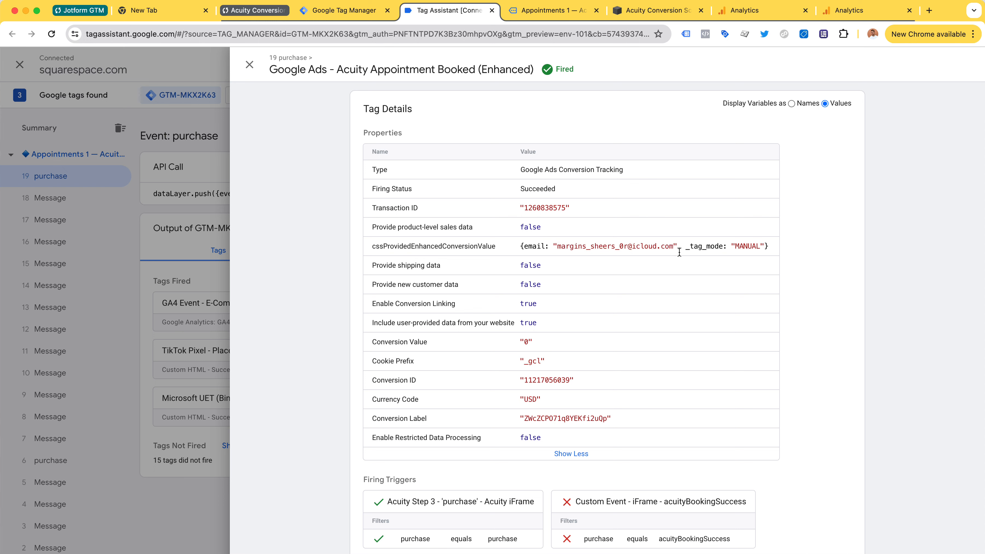
drag(673, 249, 558, 248)
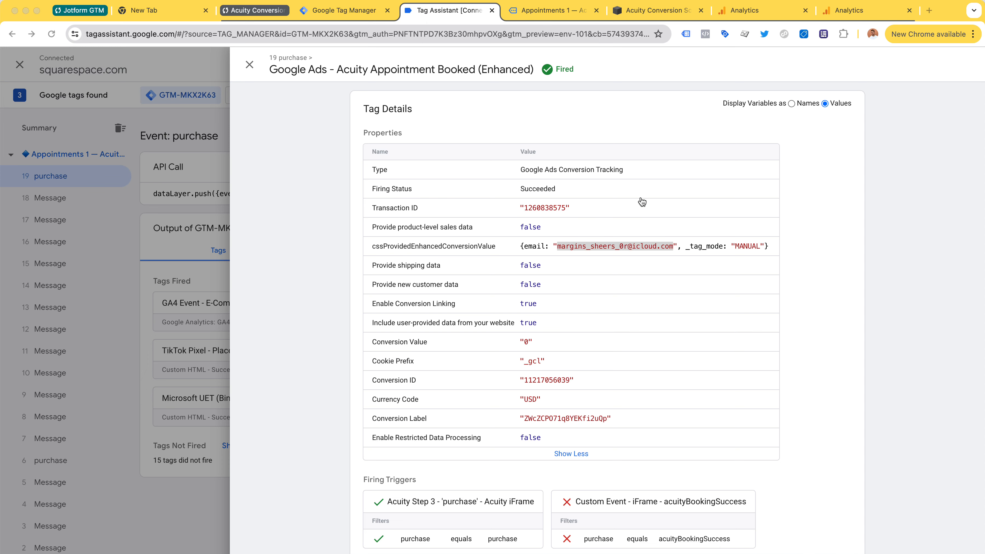
click(470, 181)
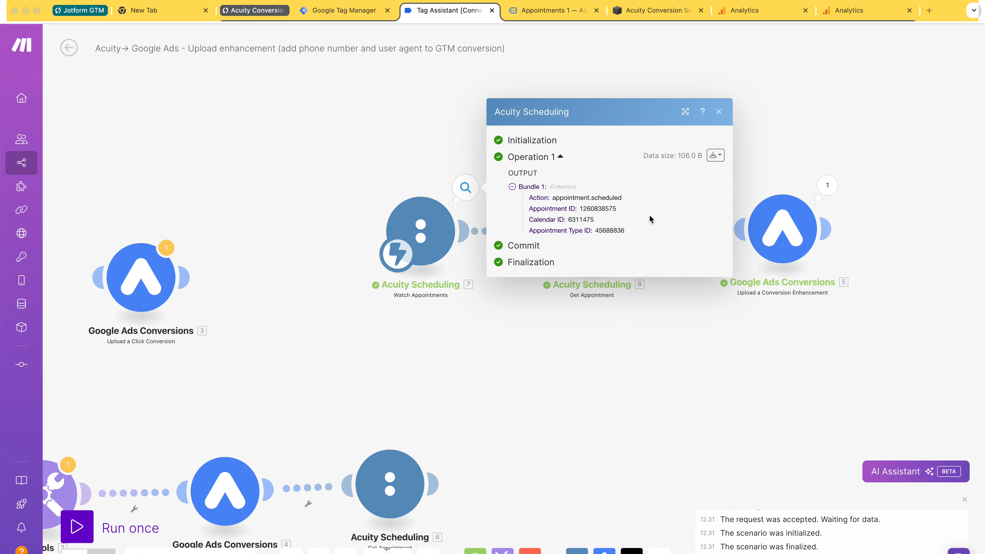
Step: Compare the trigger's Appointment ID with Tag Assistant's Transaction ID, then open Get Appointment settings
double_click(584, 209)
key(super+Tab)
drag(554, 210, 566, 209)
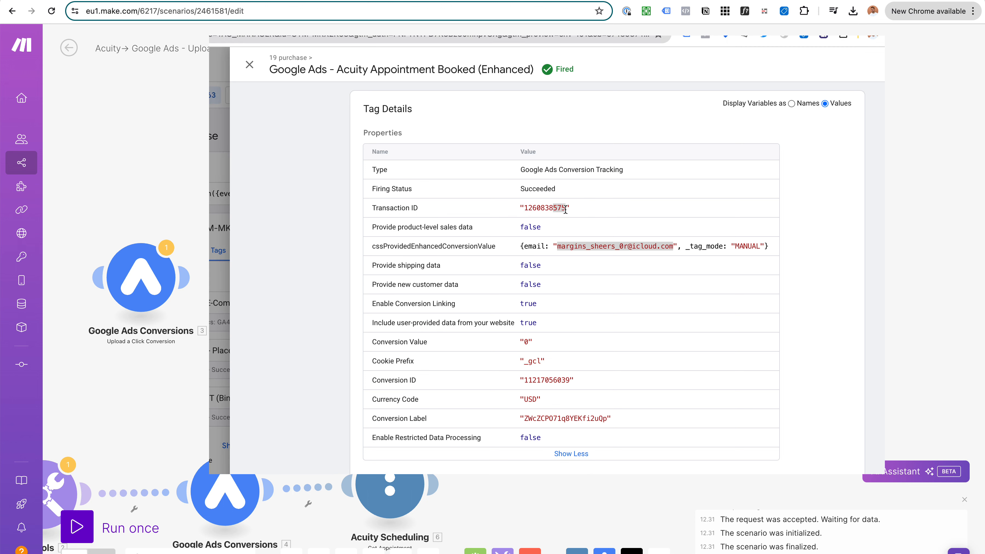
drag(373, 210, 440, 214)
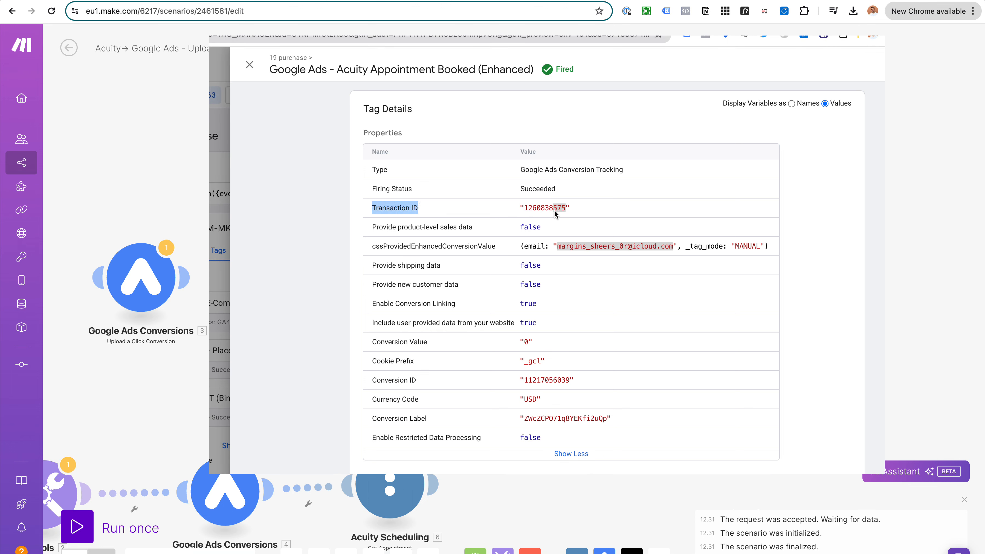
drag(523, 210, 566, 212)
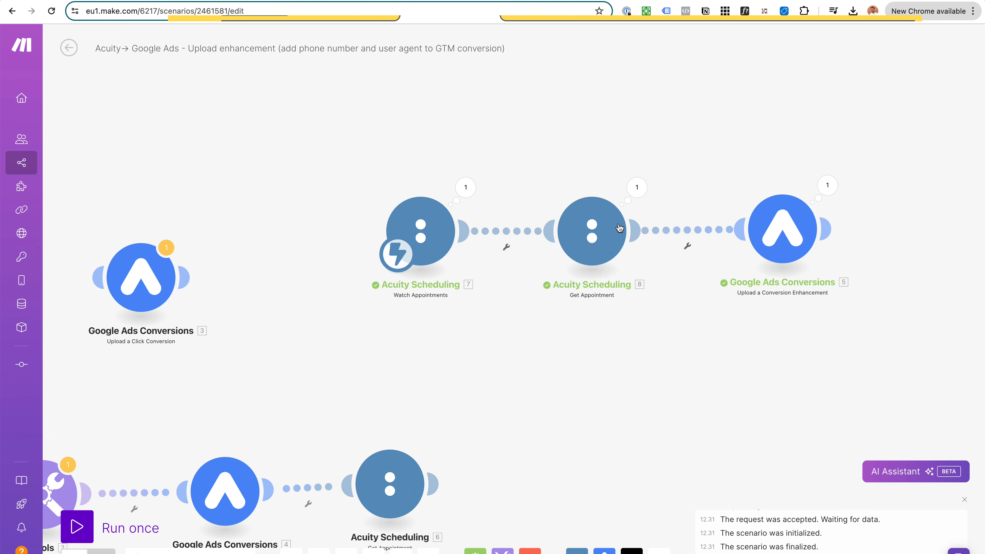
click(592, 229)
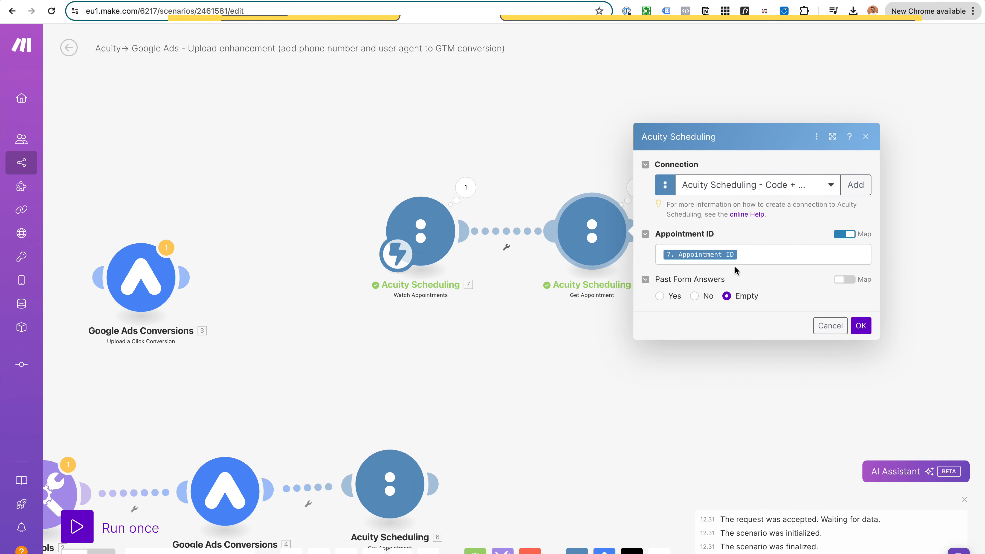
Step: Close the Get Appointment settings and open the output data it returned
click(829, 325)
click(640, 191)
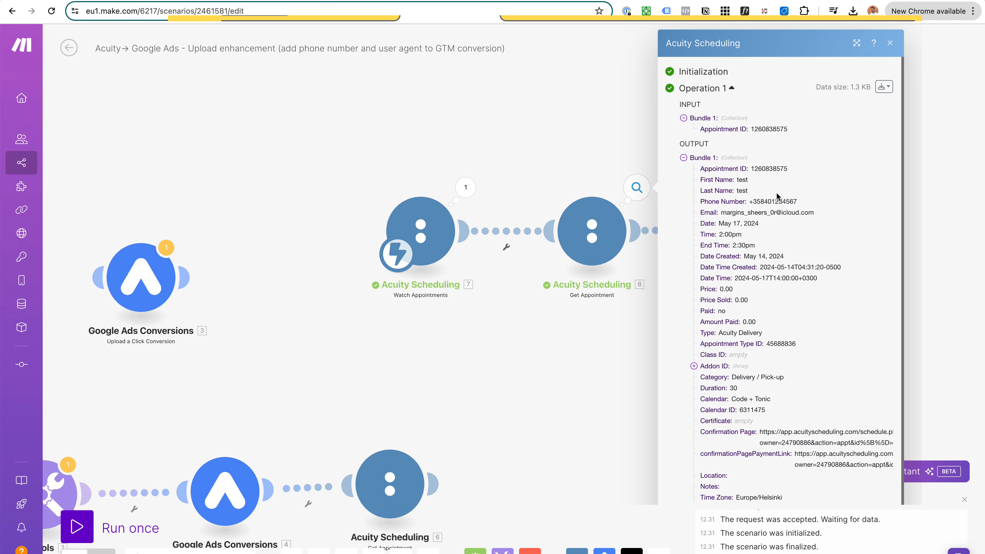
scroll(778, 197, down, 1)
drag(773, 147, 805, 204)
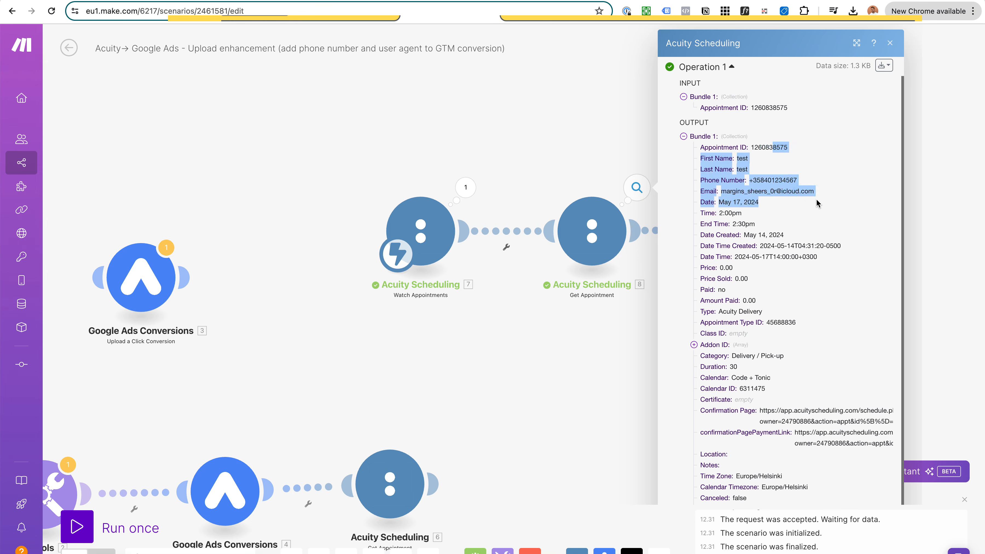
right_click(816, 201)
click(819, 192)
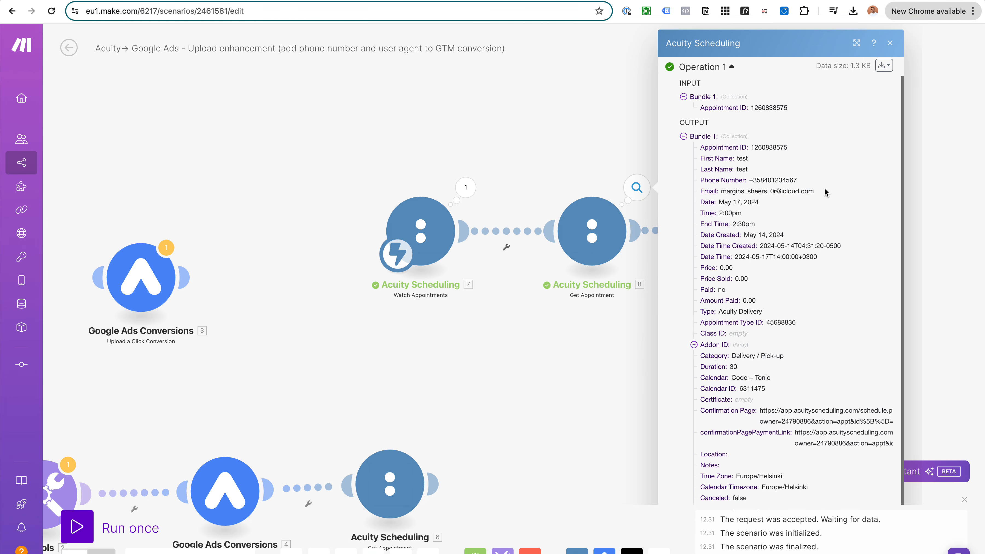
Step: Check the booking's phone number, email and Date Time Created values, then close the output
drag(750, 180, 796, 179)
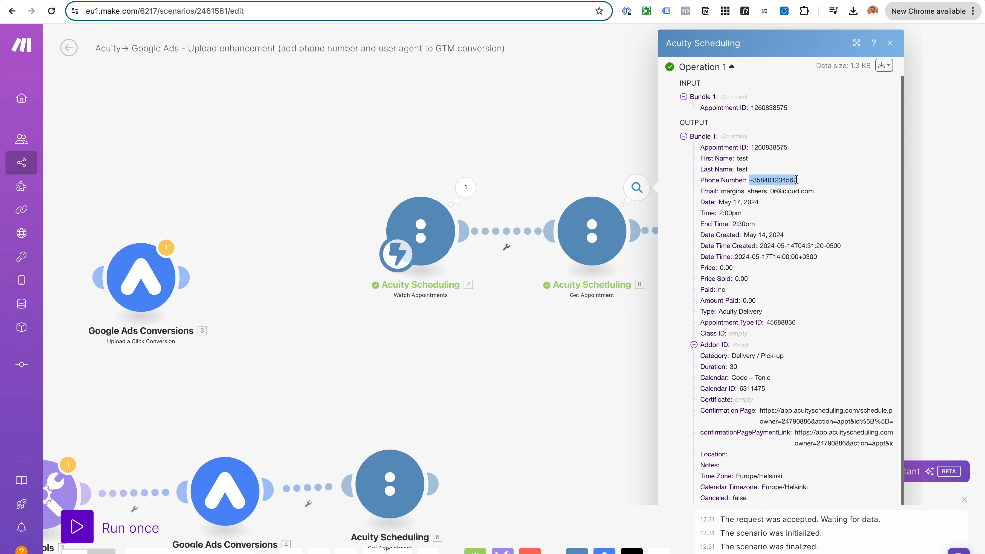
drag(720, 191, 798, 190)
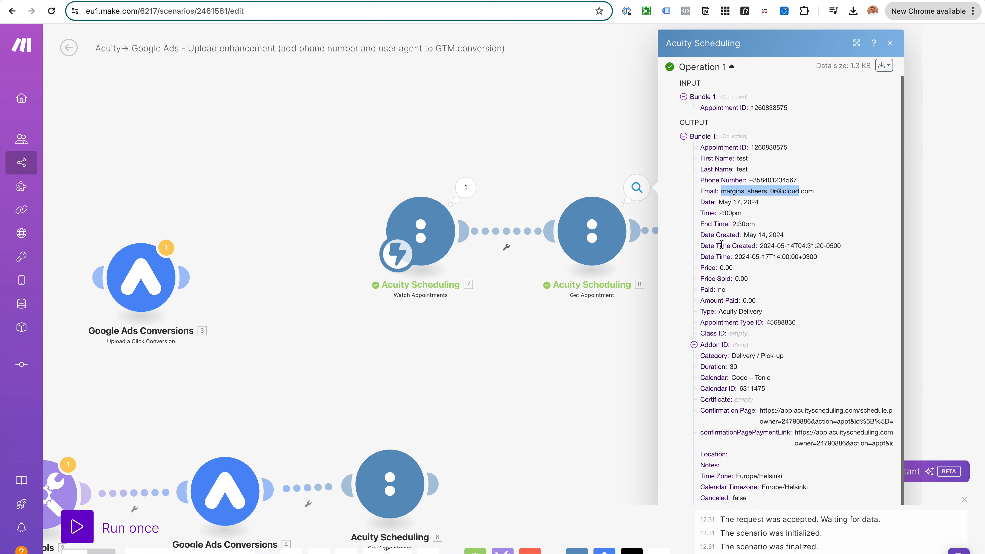
drag(760, 245, 829, 244)
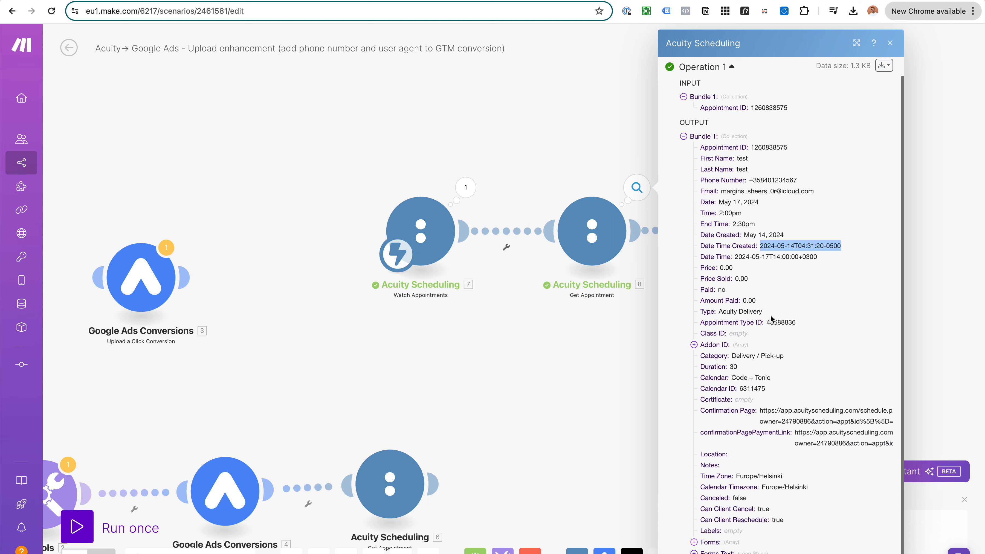
click(928, 271)
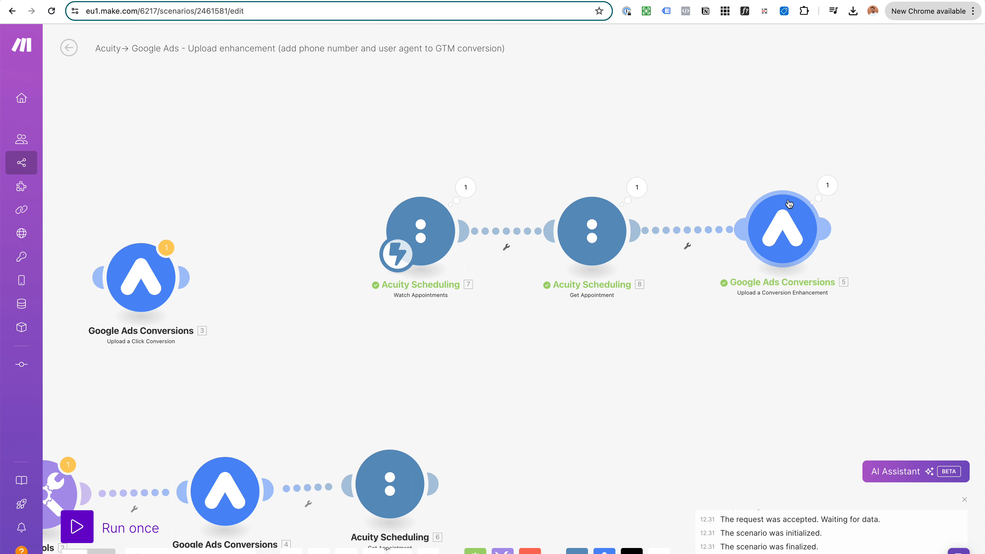
Step: Open the Google Ads Conversions enhancement and confirm Order ID is mapped from Appointment ID
click(790, 230)
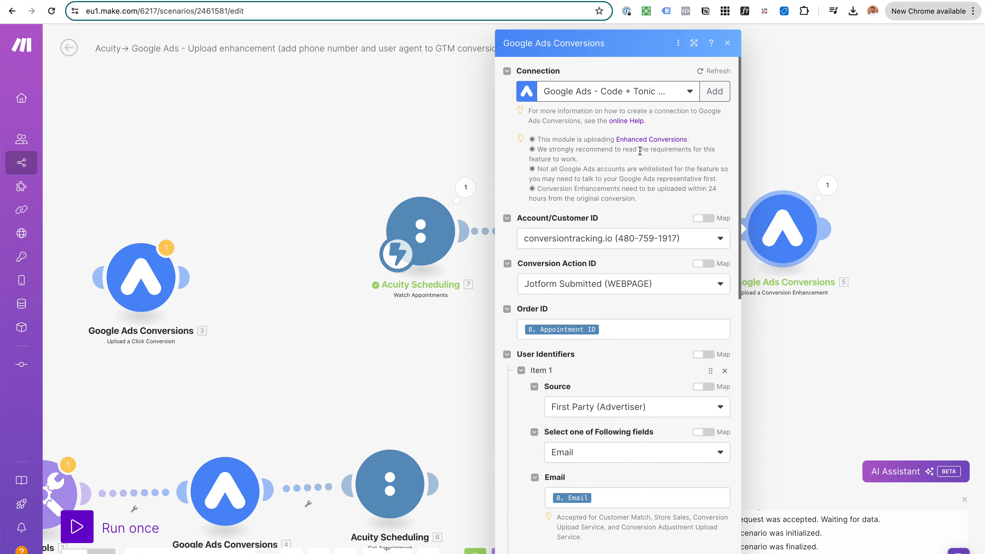
scroll(640, 151, down, 3)
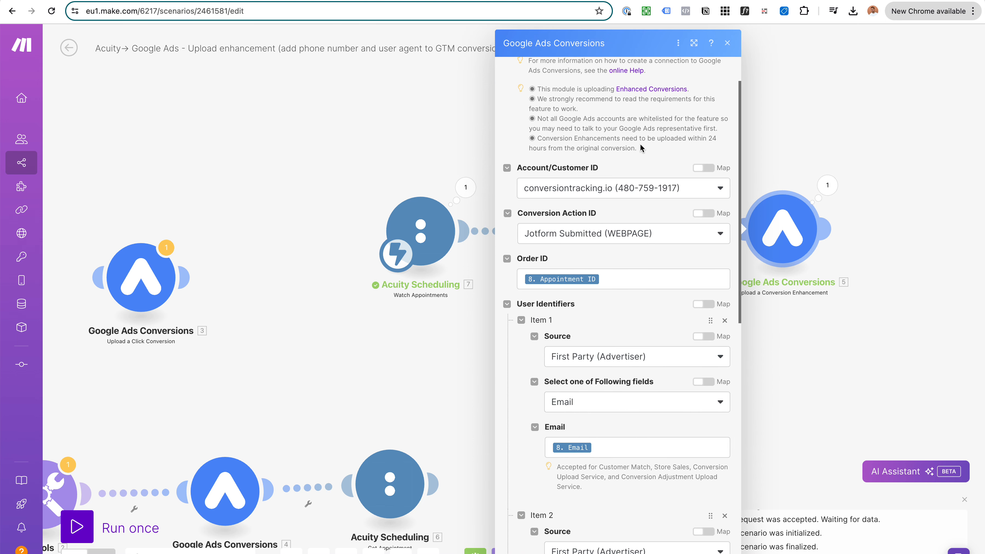
scroll(660, 116, up, 3)
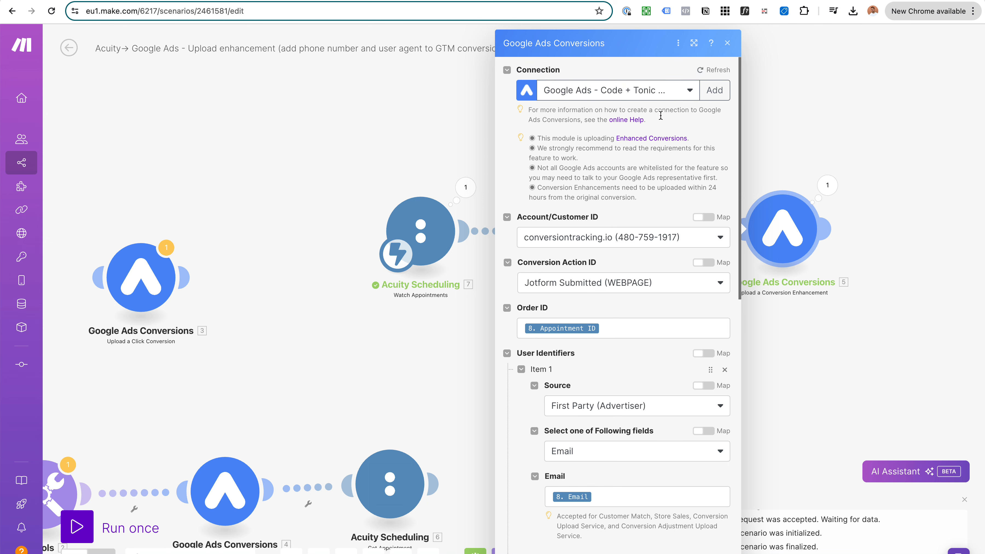
scroll(660, 115, down, 3)
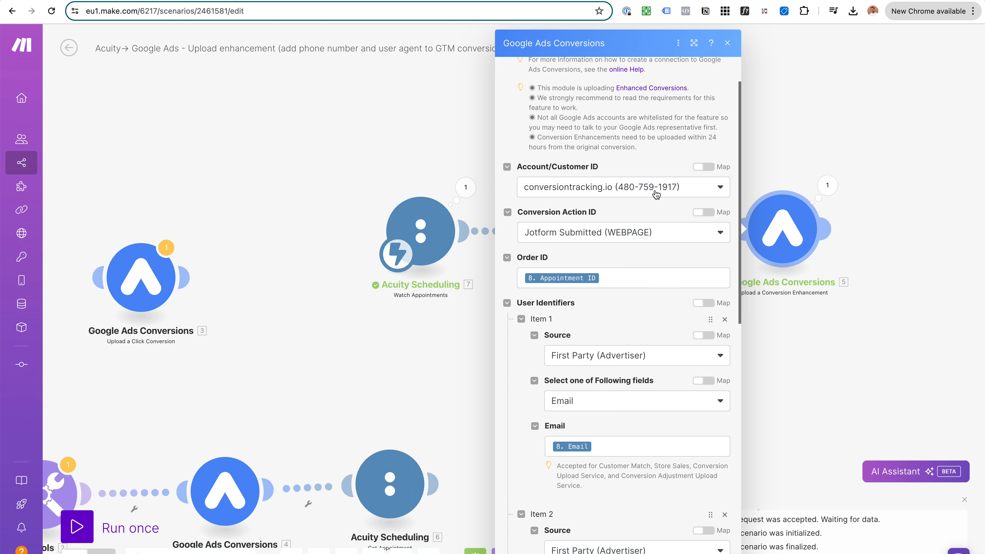
scroll(656, 195, down, 1)
scroll(660, 119, down, 2)
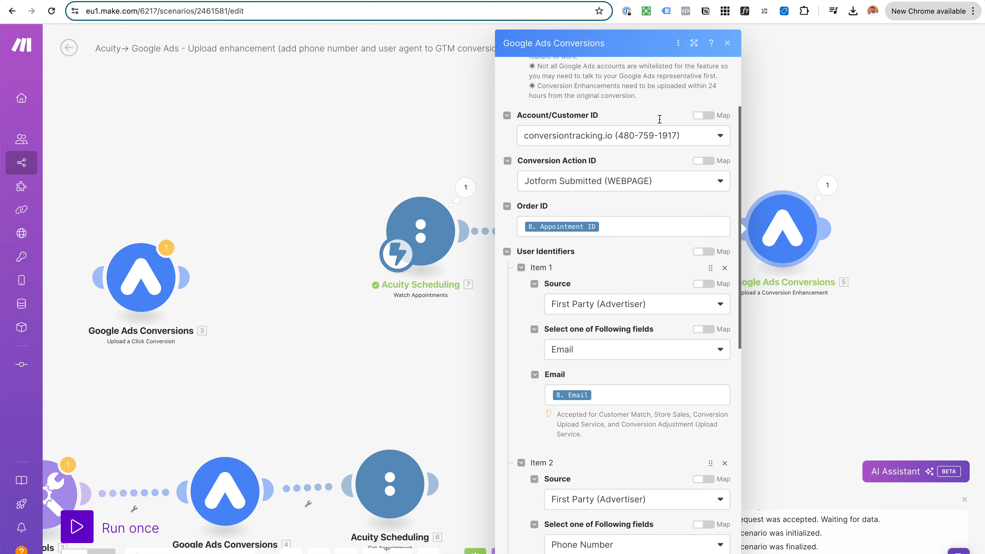
click(611, 227)
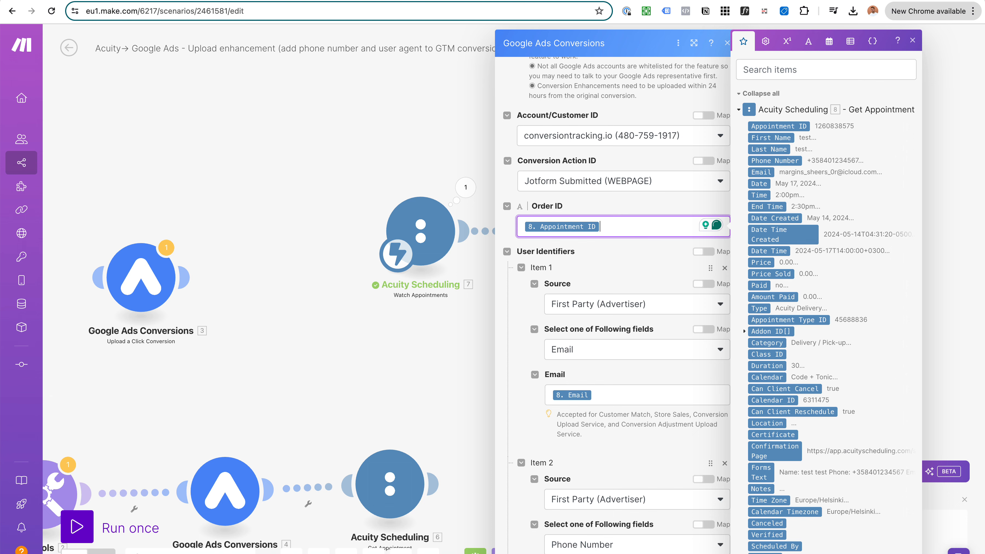
click(606, 66)
click(413, 210)
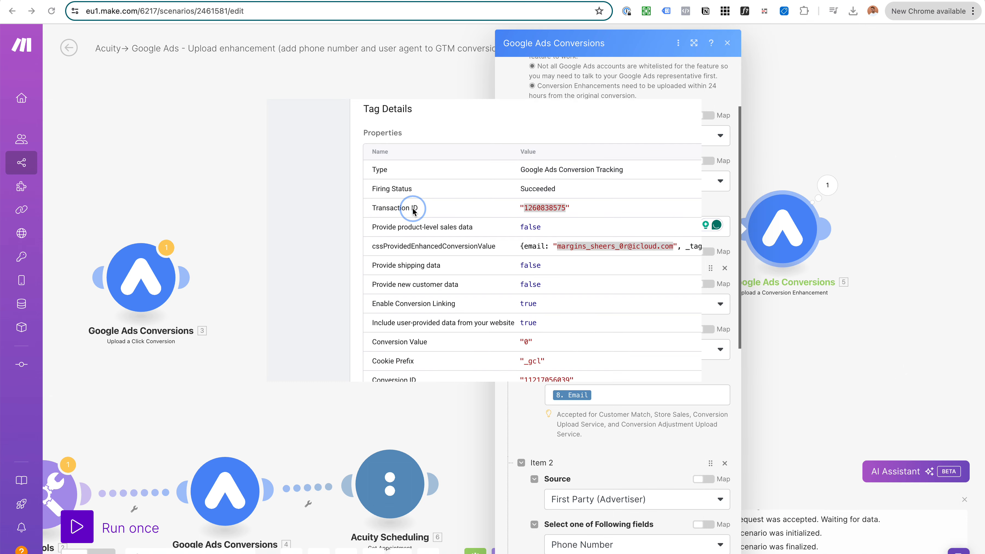
drag(371, 208, 429, 207)
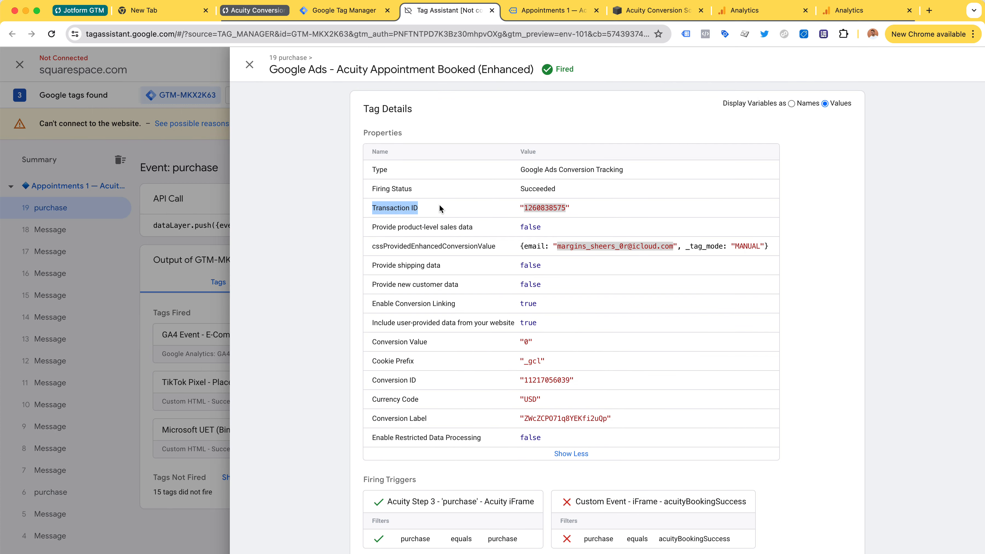
key(super+shift+4)
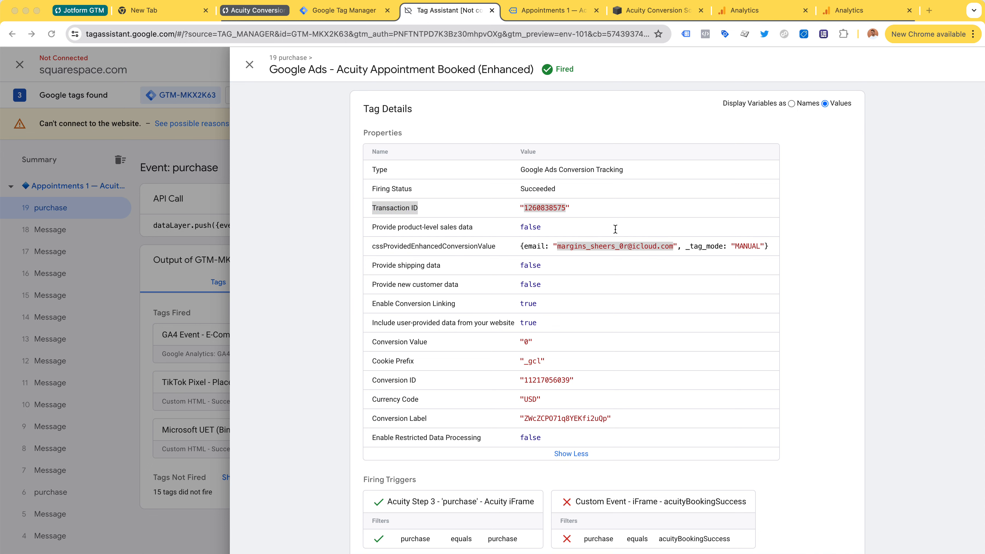
key(super+Tab)
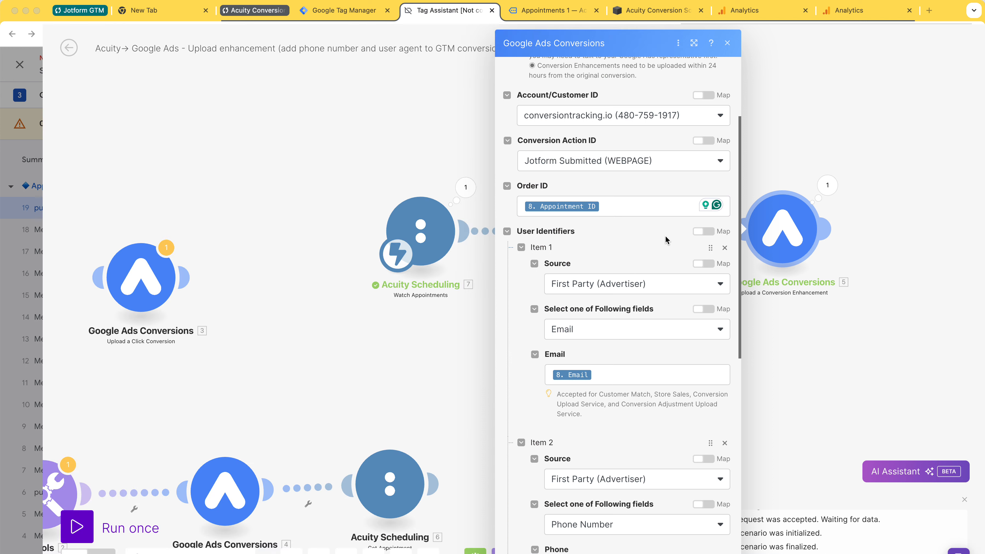
scroll(665, 235, down, 3)
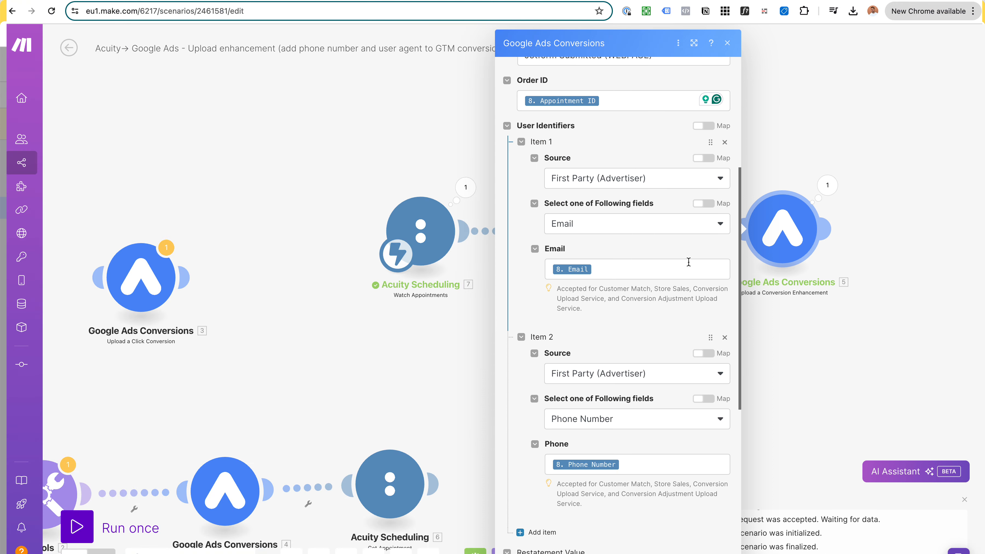
scroll(580, 179, down, 1)
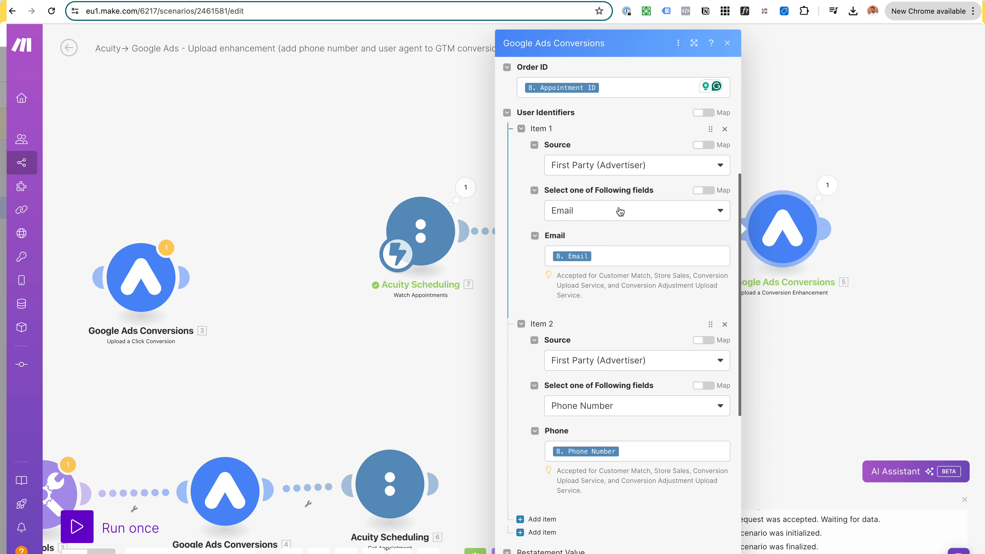
scroll(619, 210, down, 5)
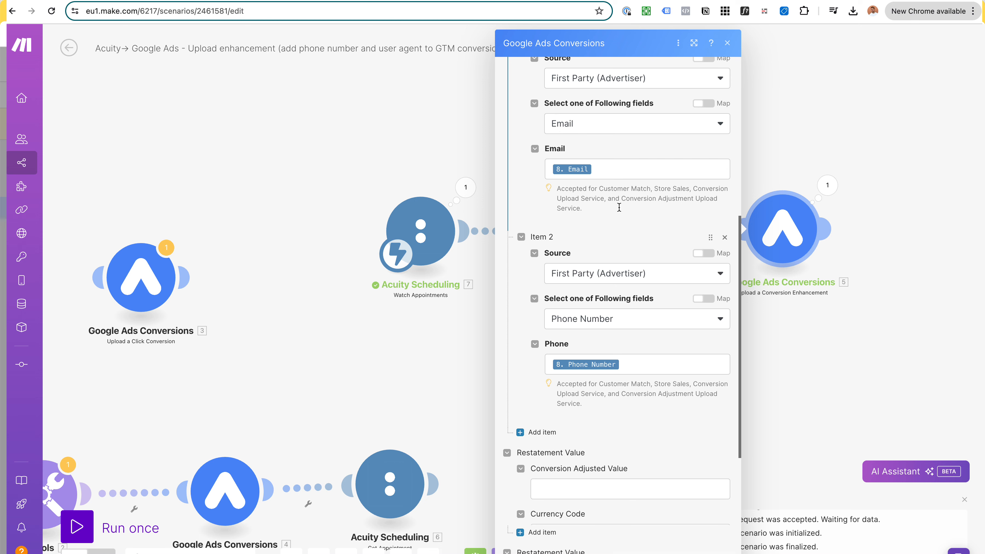
scroll(617, 301, down, 9)
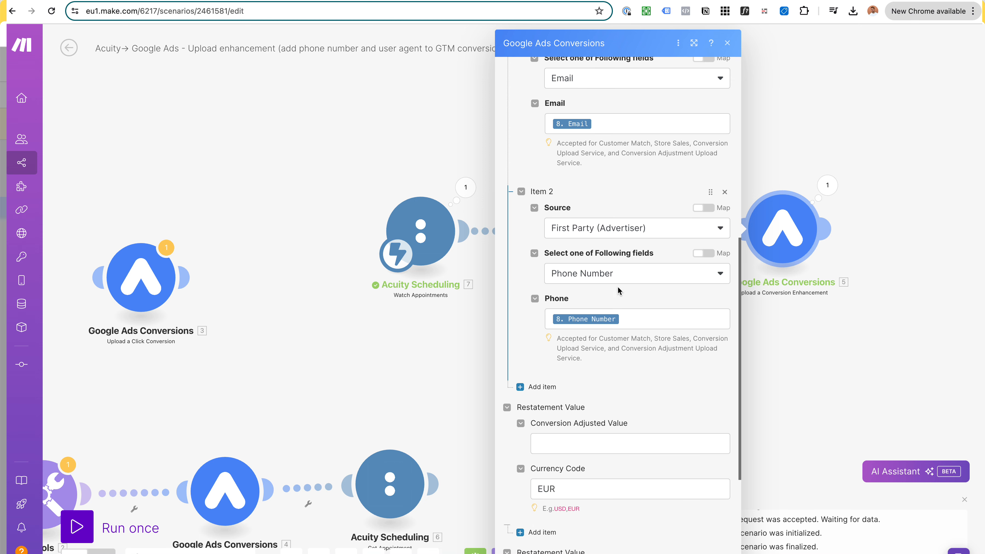
scroll(609, 342, down, 2)
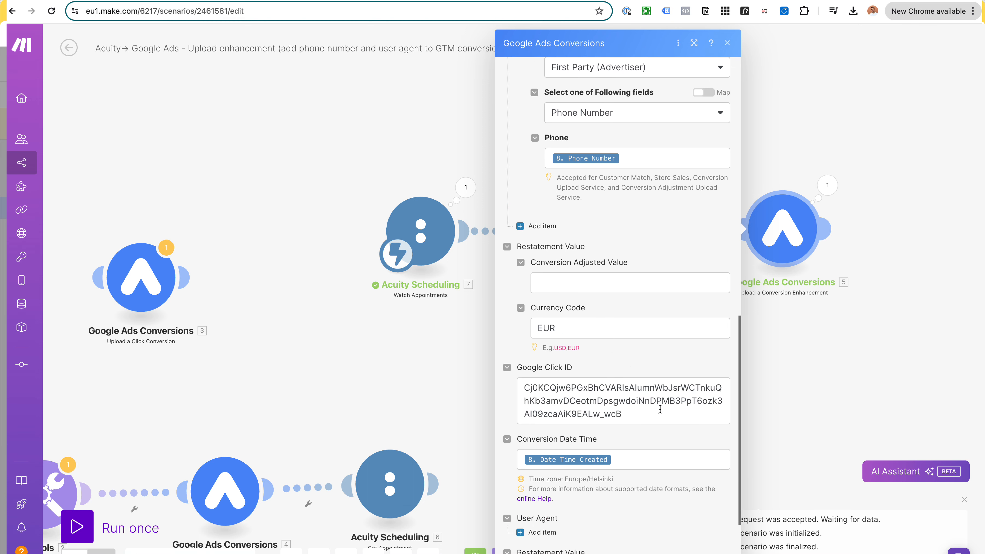
drag(659, 410, 511, 374)
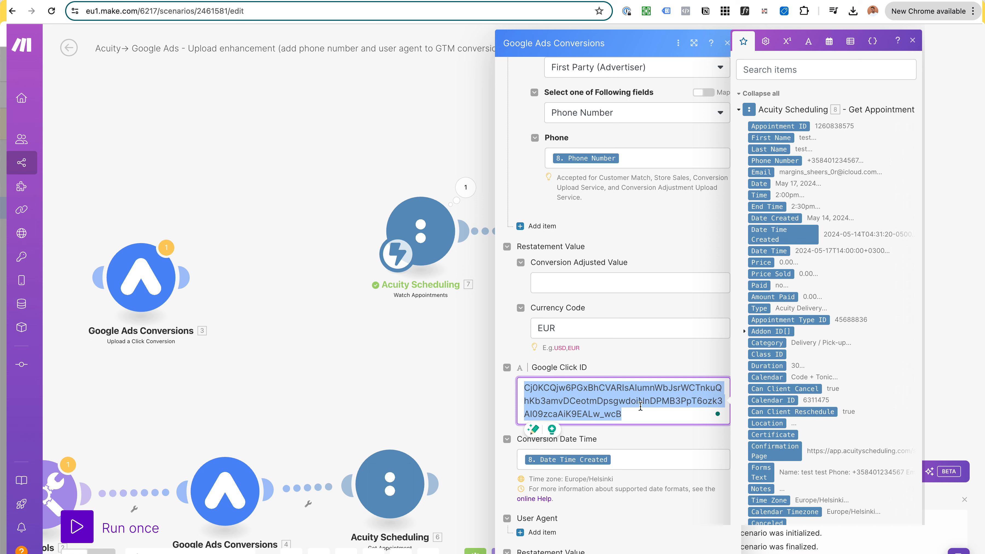
Step: Map Acuity's 8. Date Time Created value into the Conversion Date Time field
click(655, 358)
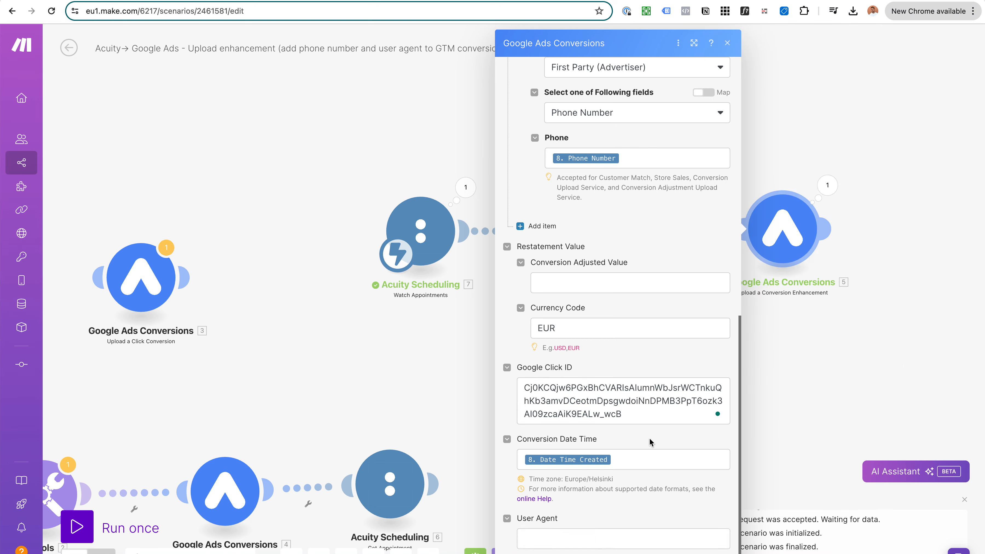
click(654, 461)
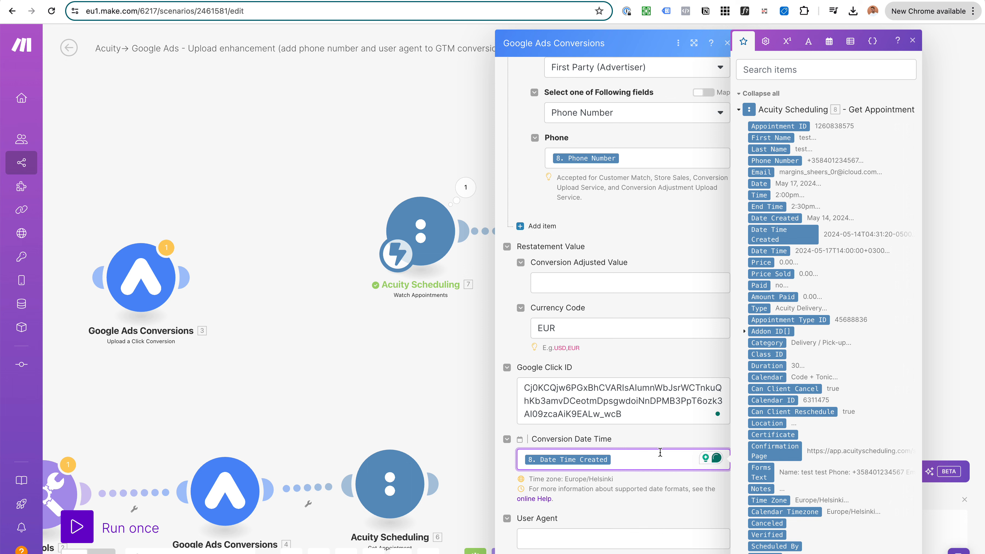
key(super+a)
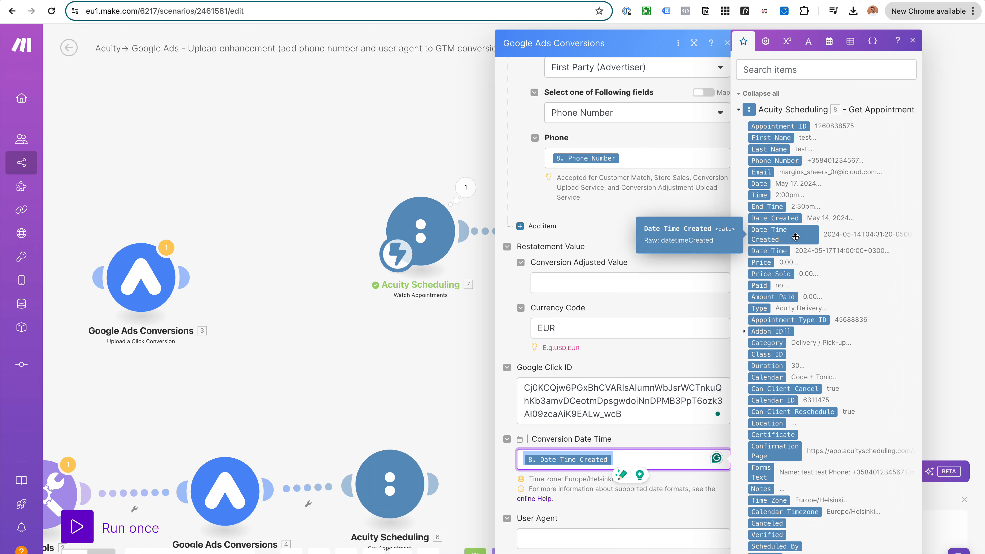
click(658, 371)
Step: Close the Google Ads module, recentre the scenario canvas, and go to Google Tag Manager's Tags list
click(804, 306)
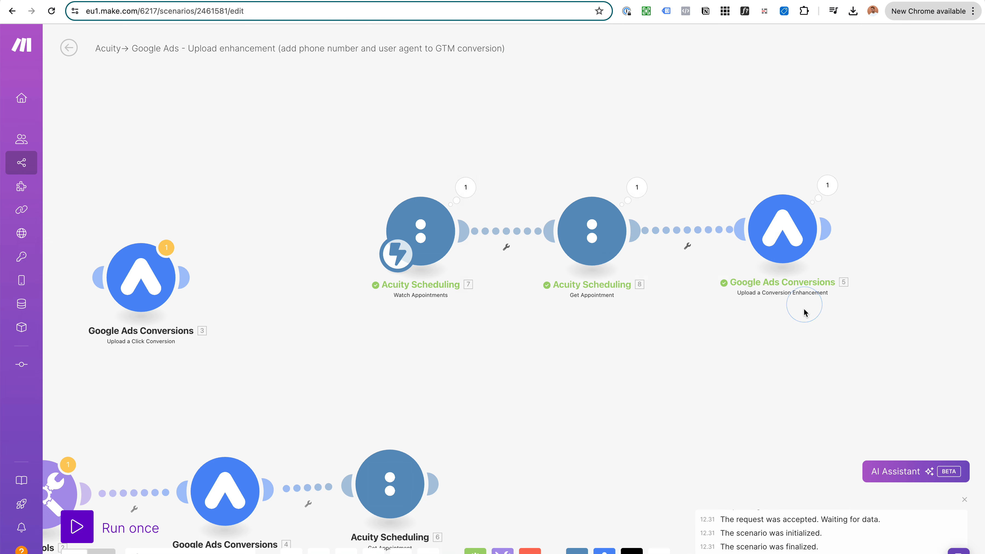
drag(618, 148, 621, 164)
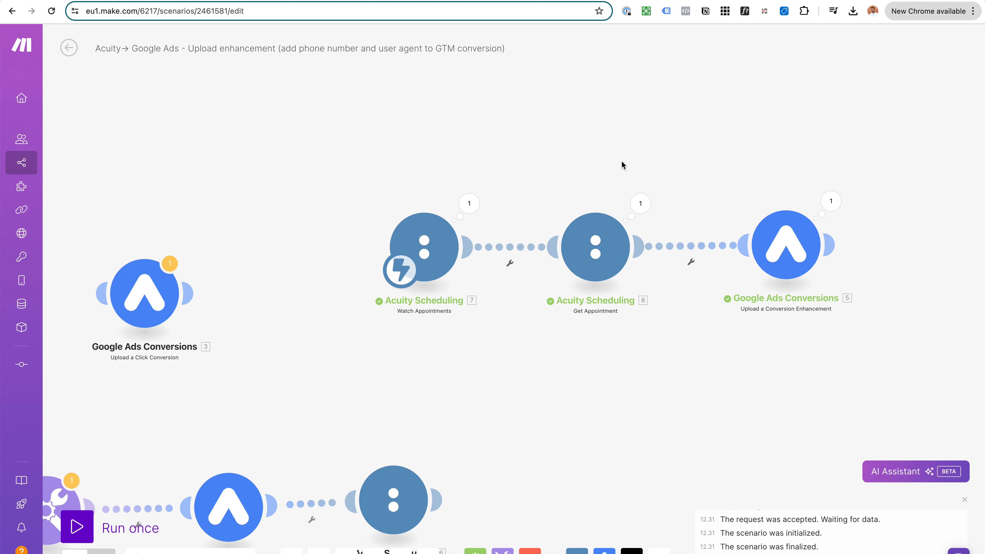
scroll(621, 162, up, 2)
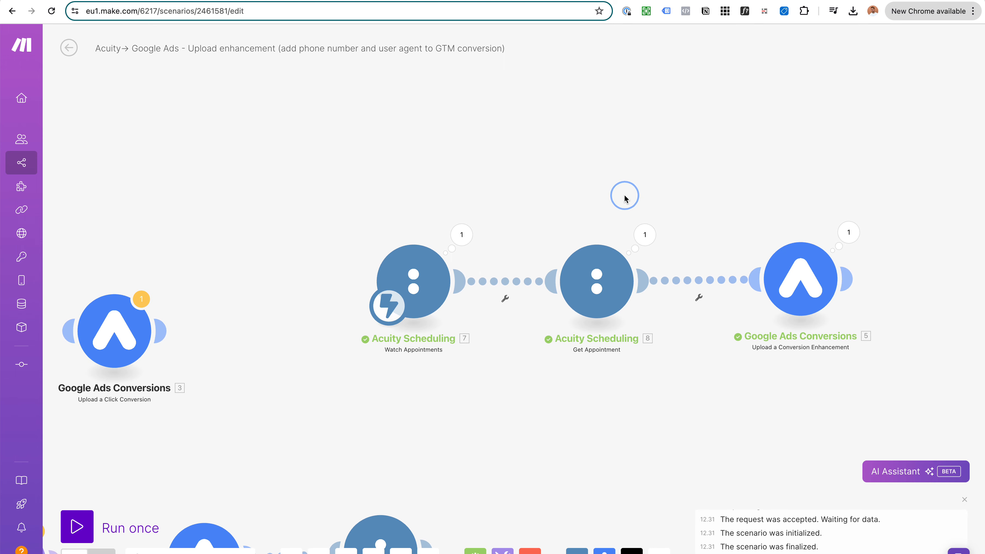
scroll(633, 209, up, 1)
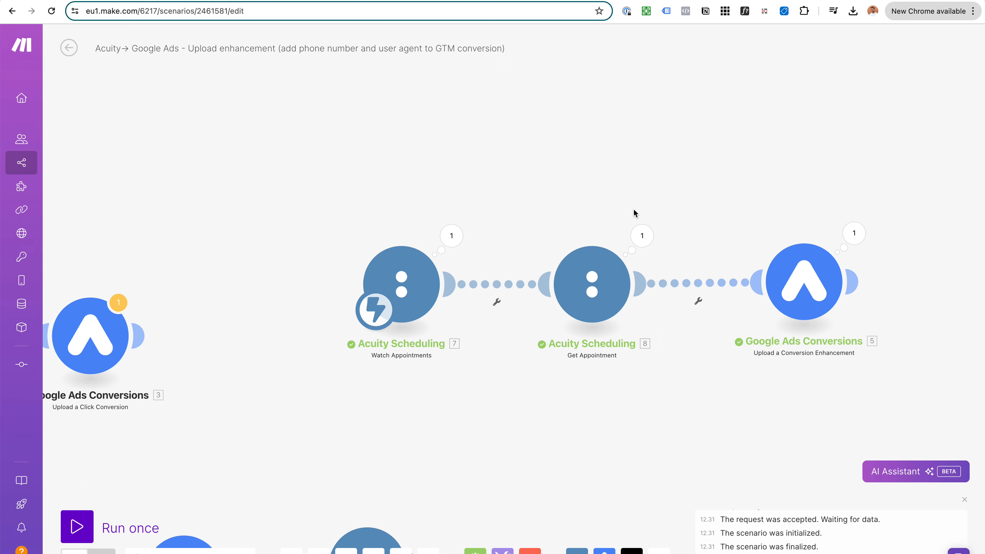
drag(634, 210, 628, 211)
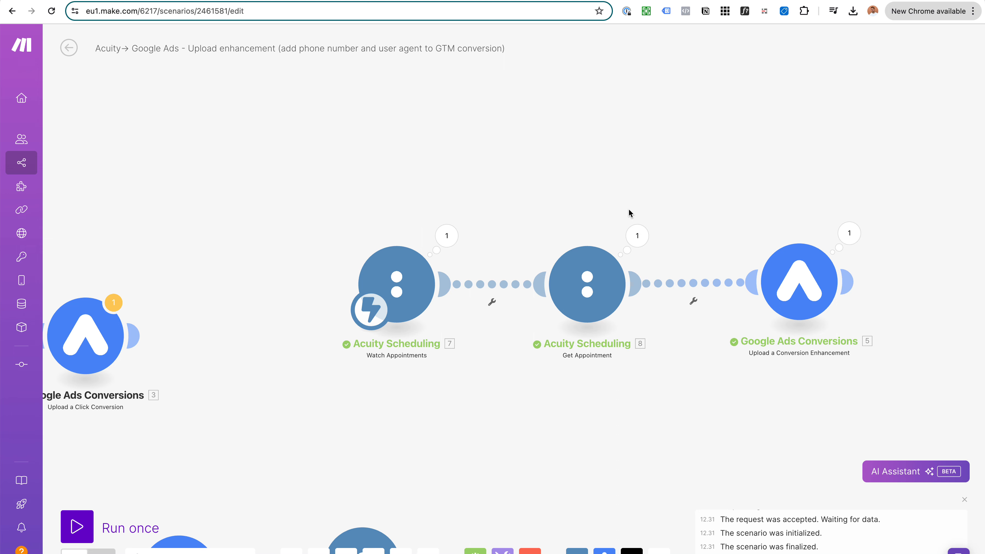
drag(628, 210, 621, 211)
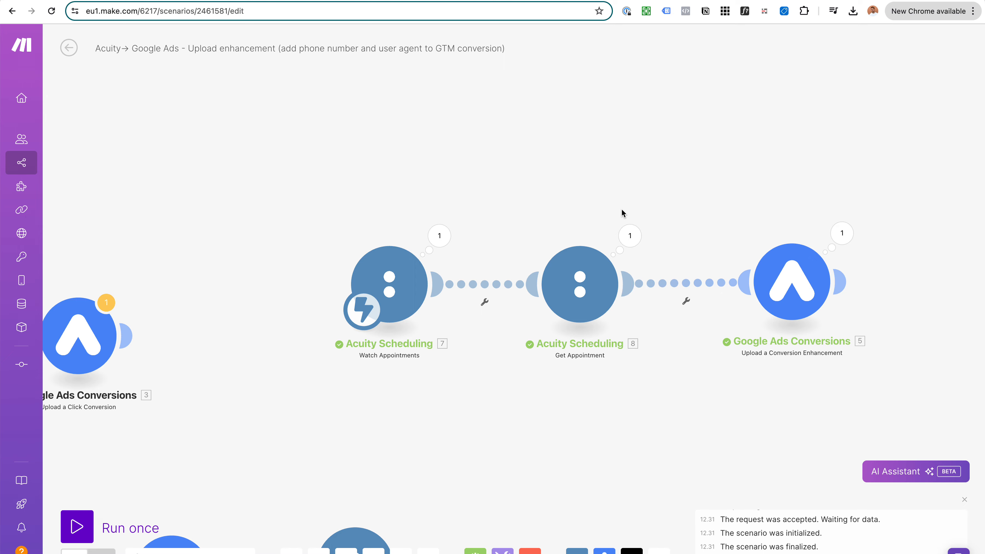
drag(621, 209, 609, 196)
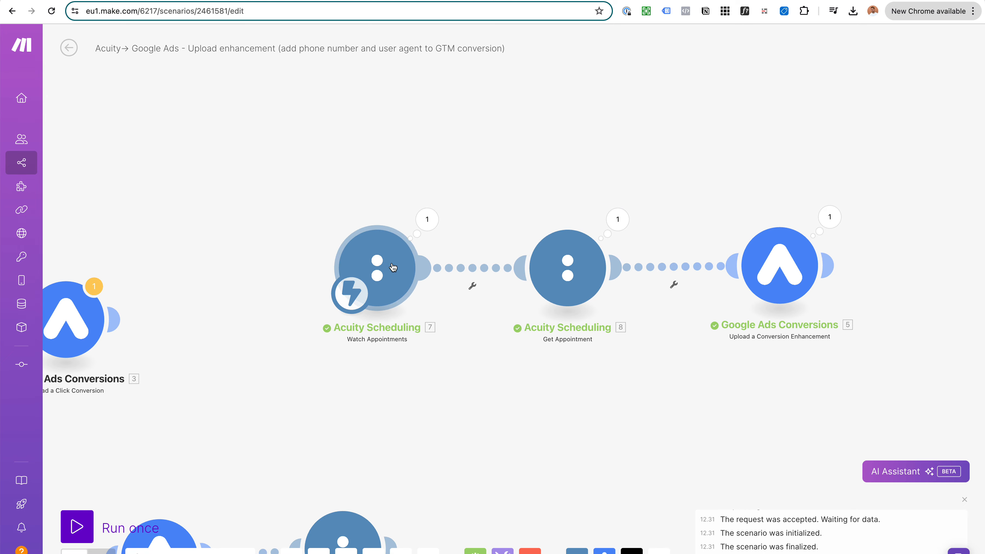
scroll(392, 267, down, 2)
drag(457, 193, 470, 194)
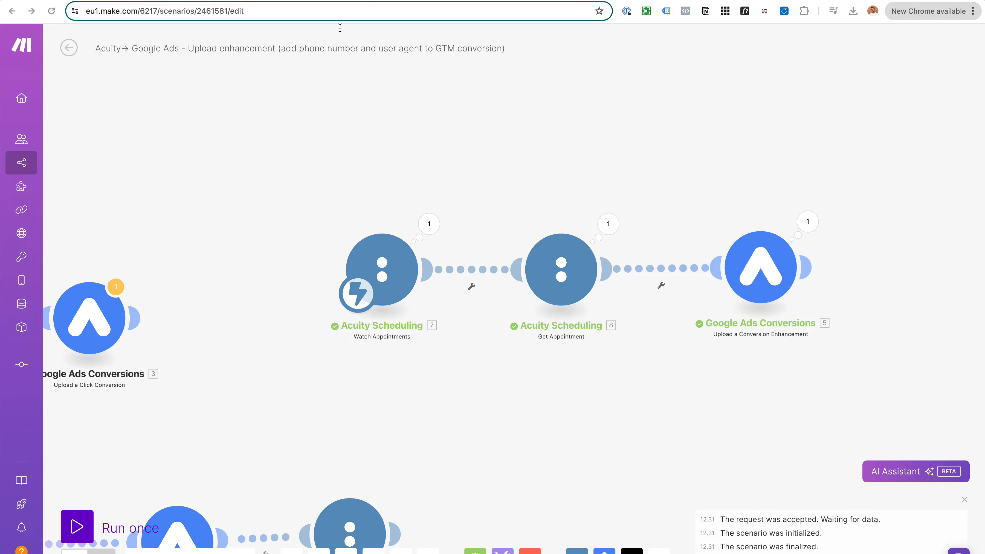
click(345, 16)
Step: Close the empty new tab and bring the Make scenario window back to front
scroll(354, 419, down, 10)
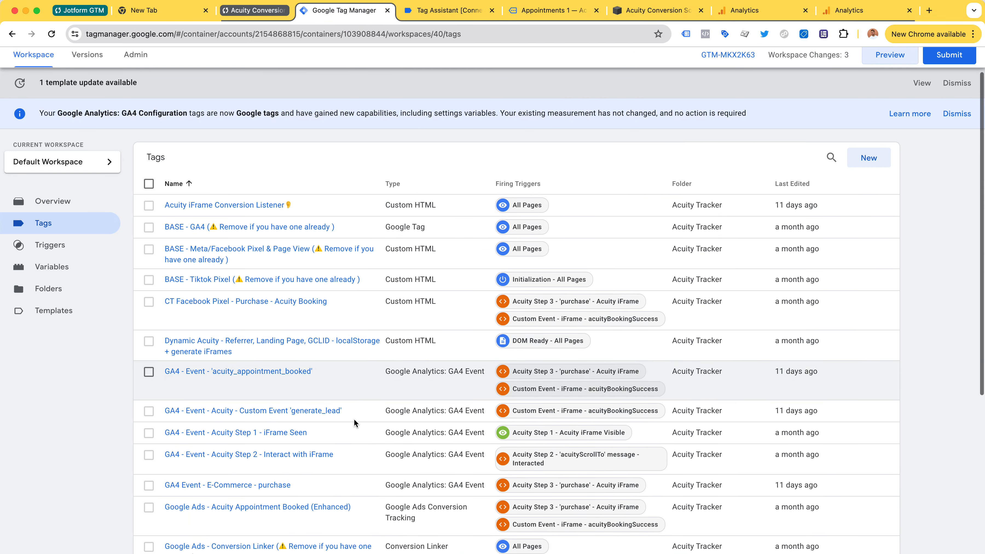
scroll(354, 419, up, 10)
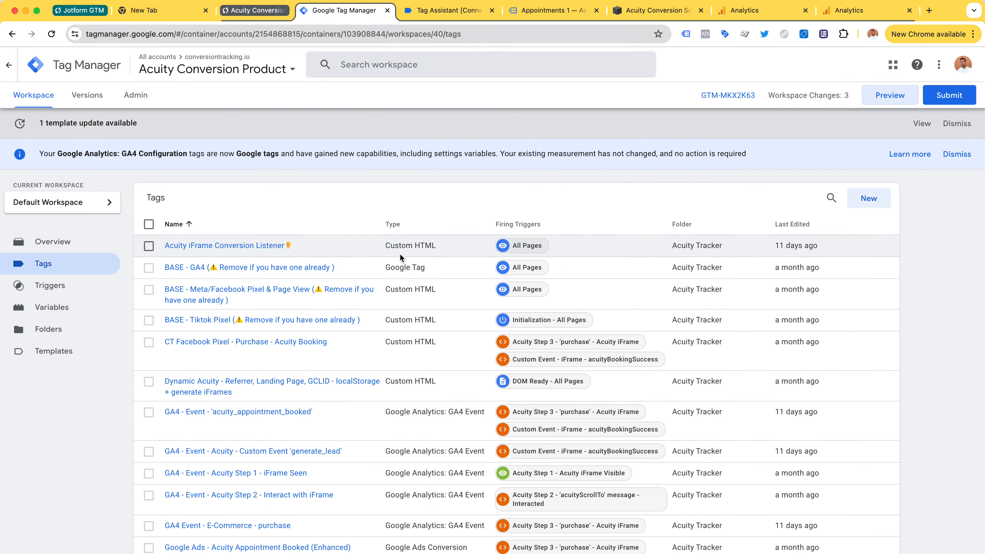
click(179, 10)
key(super+w)
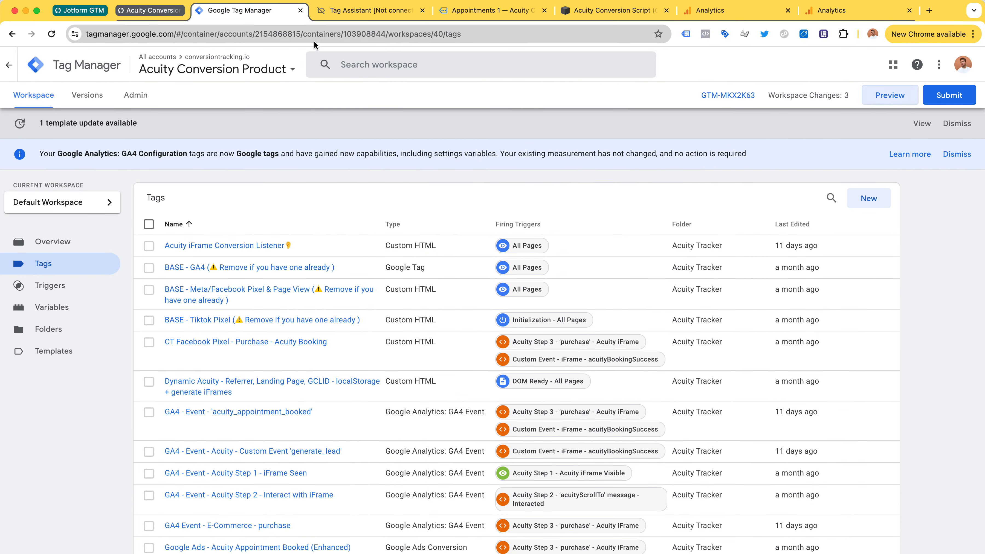
click(549, 163)
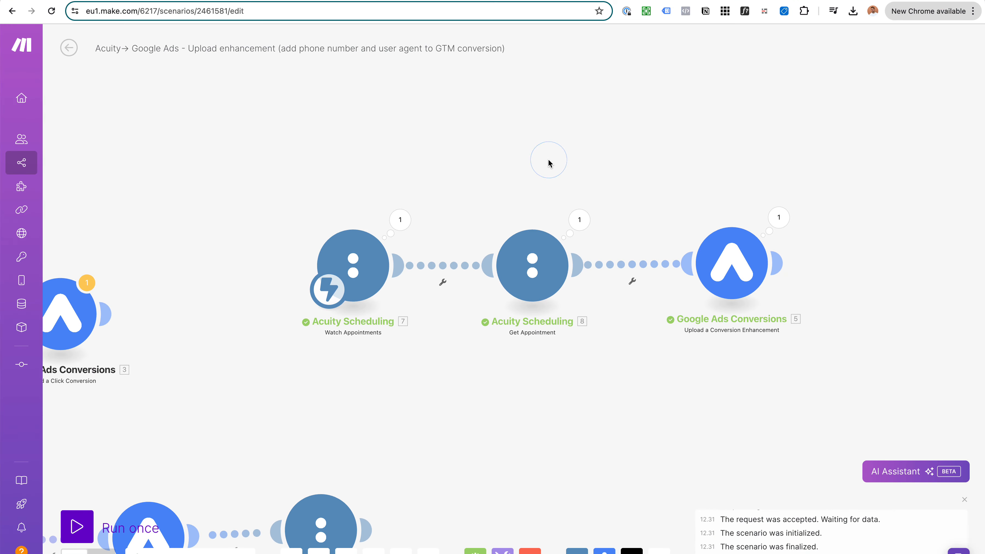
Step: Nudge the Get Appointment module slightly right, then switch to the conversiontracking.io site
scroll(621, 248, up, 1)
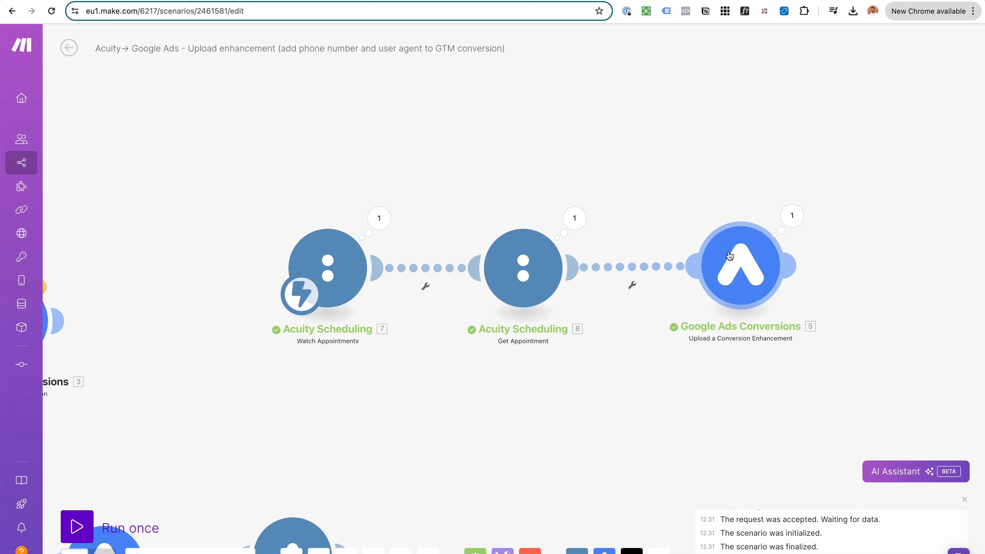
drag(724, 184, 720, 185)
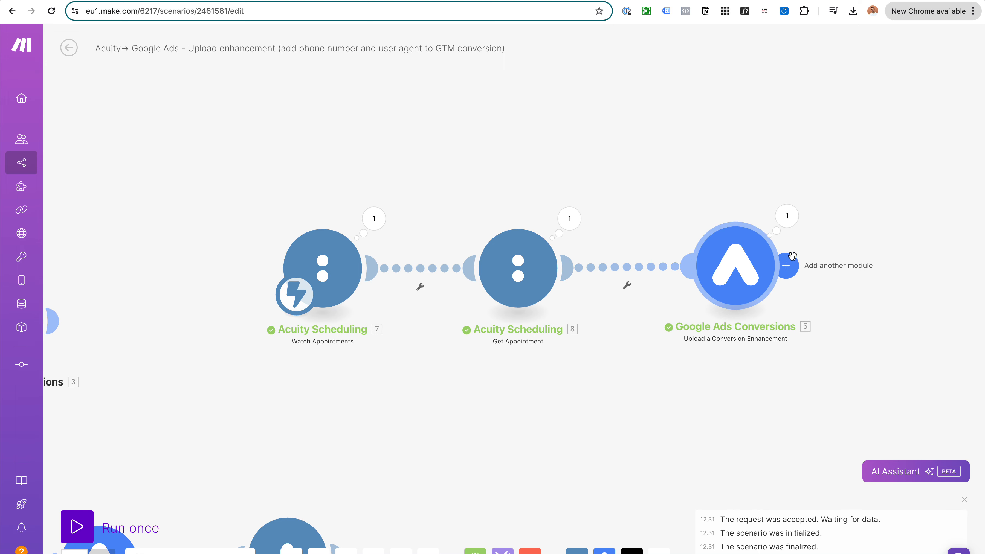
drag(543, 258, 555, 258)
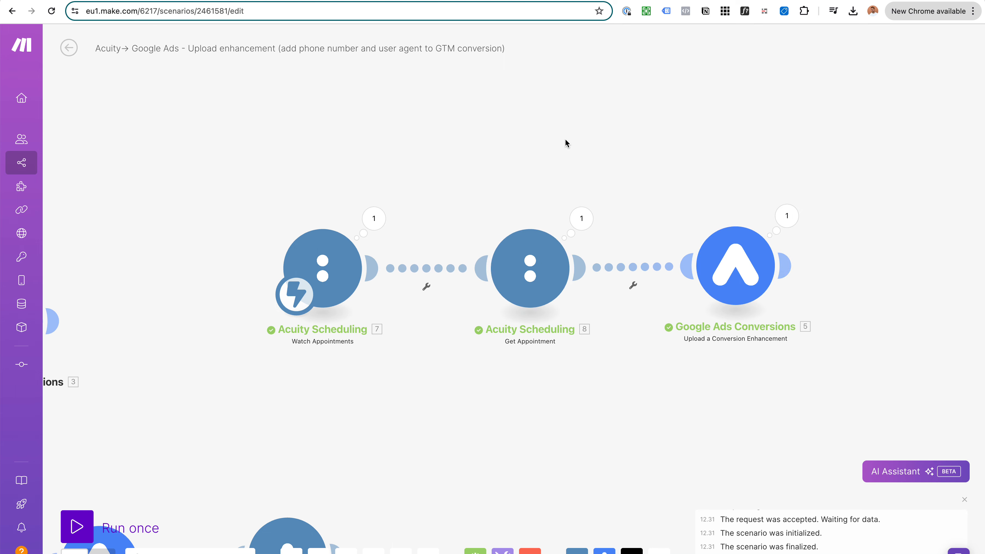
drag(565, 139, 583, 160)
scroll(580, 167, down, 1)
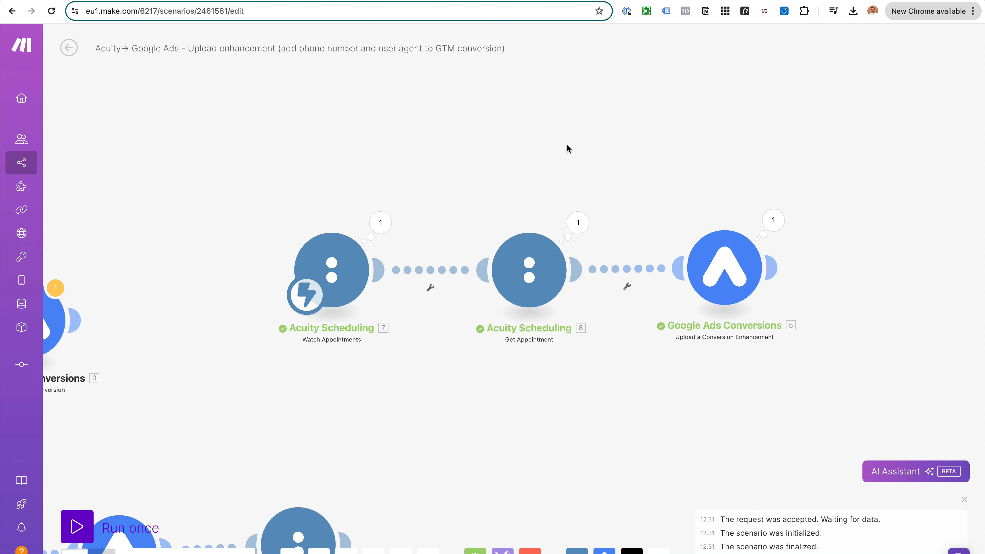
key(ctrl+Tab)
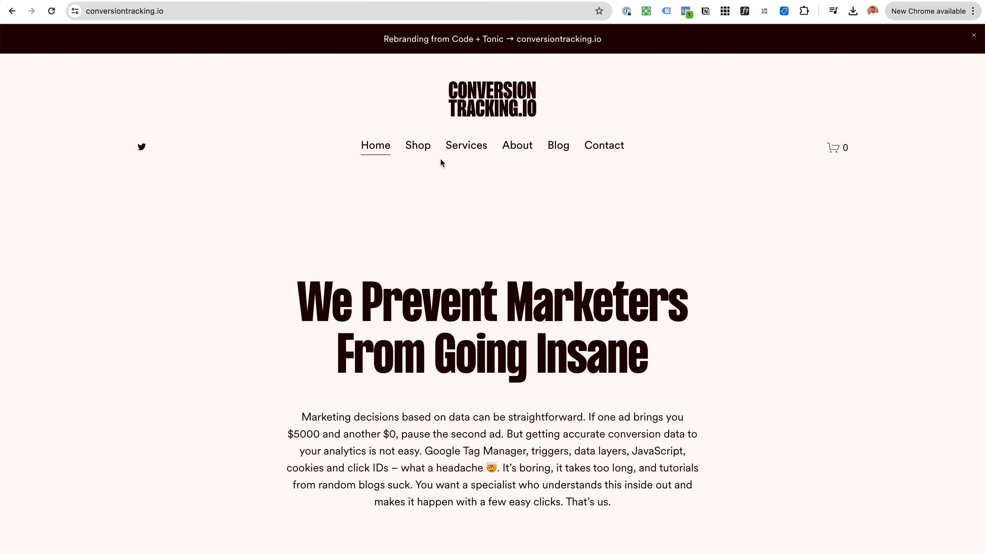
Step: Browse the products on the conversiontracking.io Shop page
click(418, 146)
scroll(481, 176, down, 10)
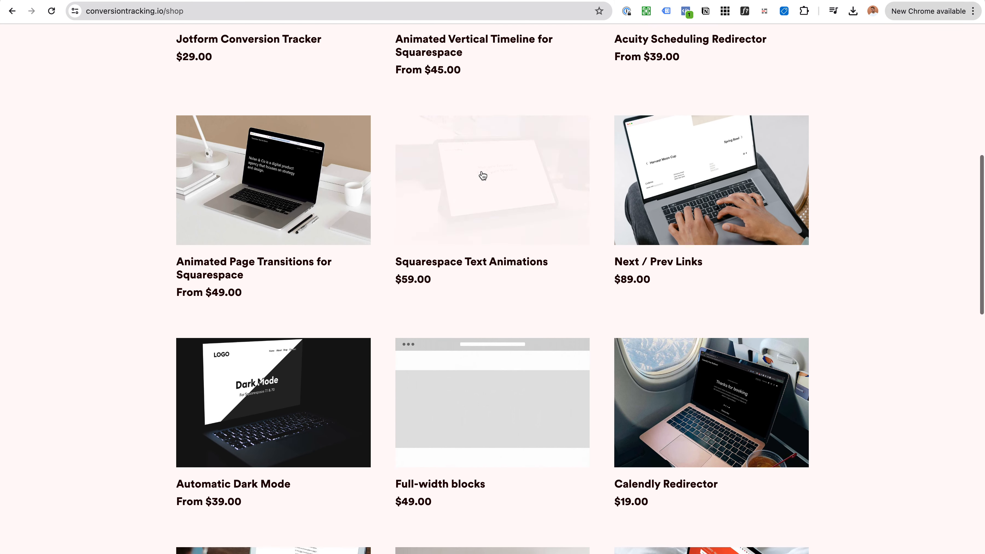
scroll(483, 175, down, 6)
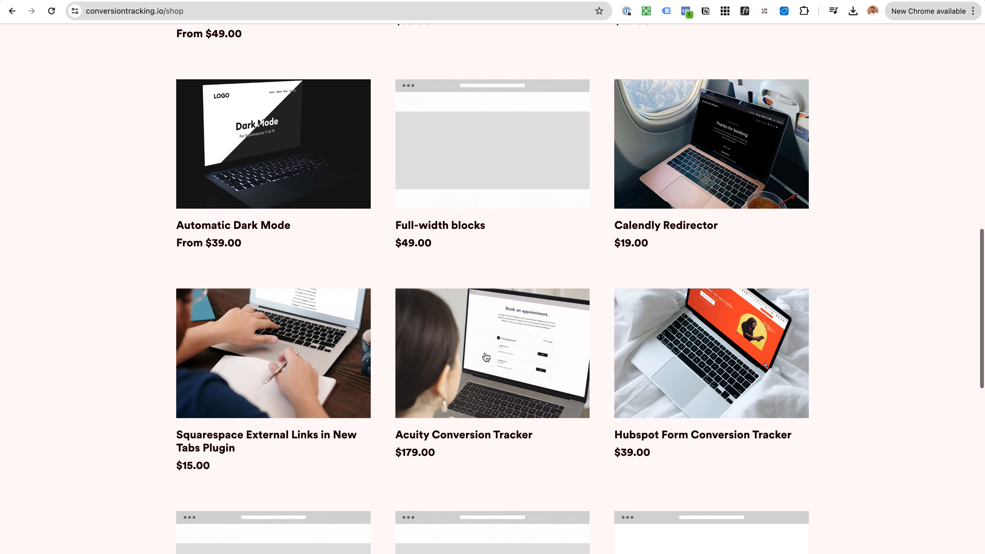
scroll(536, 182, up, 16)
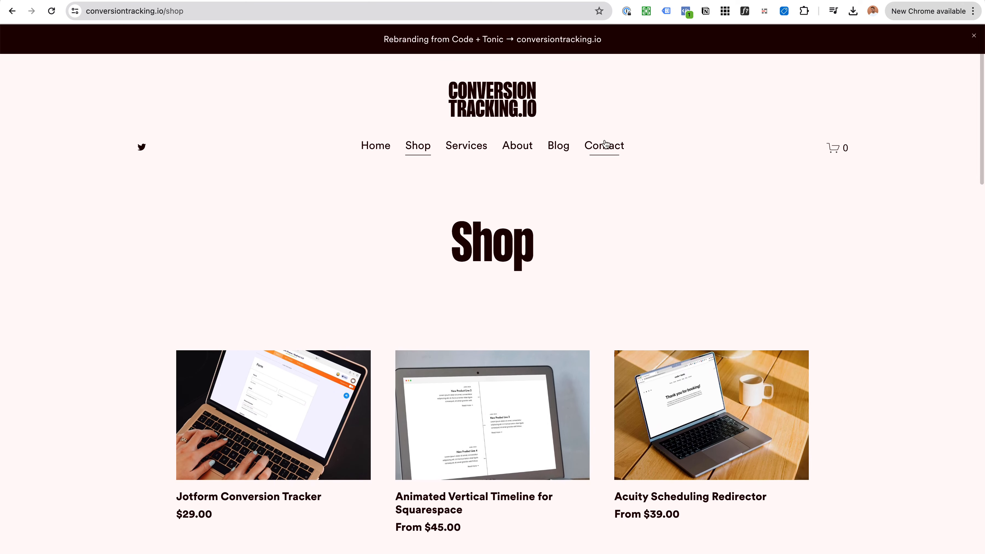
Step: On the Contact page, choose "I want to hire you" as the reason
click(604, 144)
scroll(579, 157, down, 4)
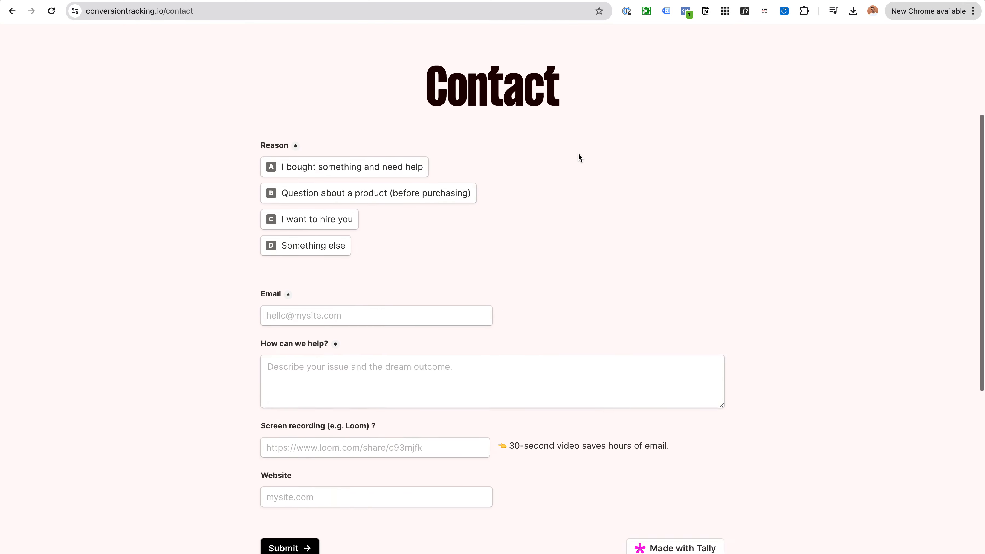
click(331, 147)
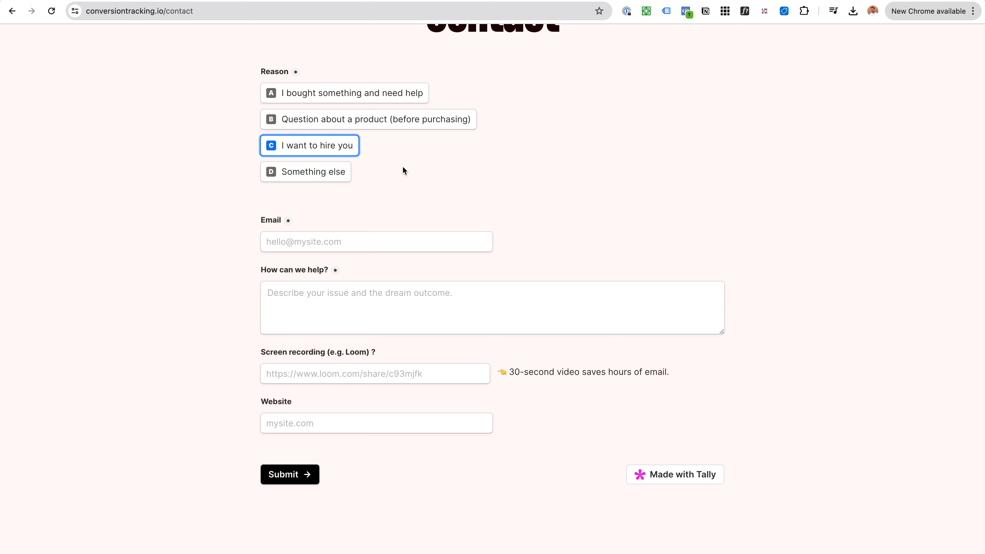
scroll(402, 165, up, 2)
scroll(440, 212, up, 1)
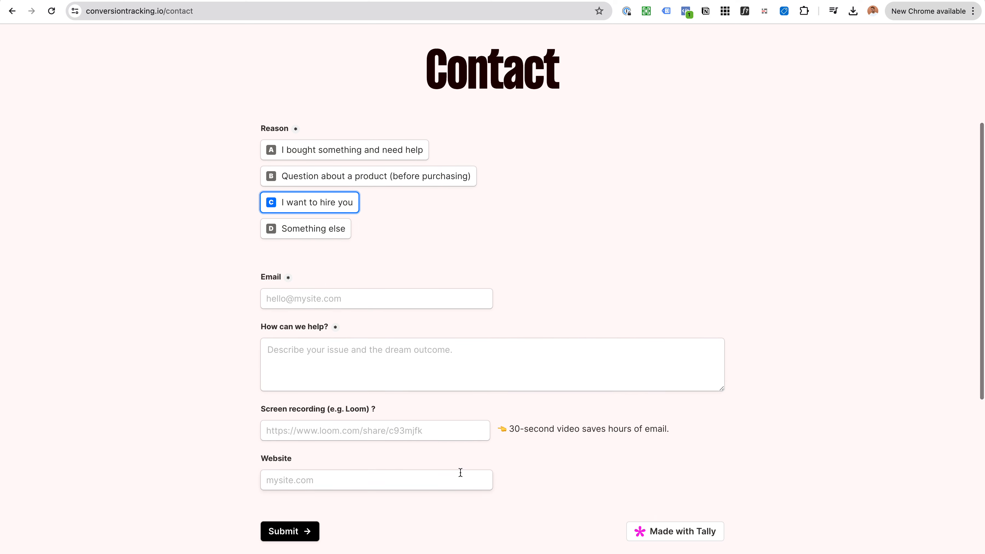